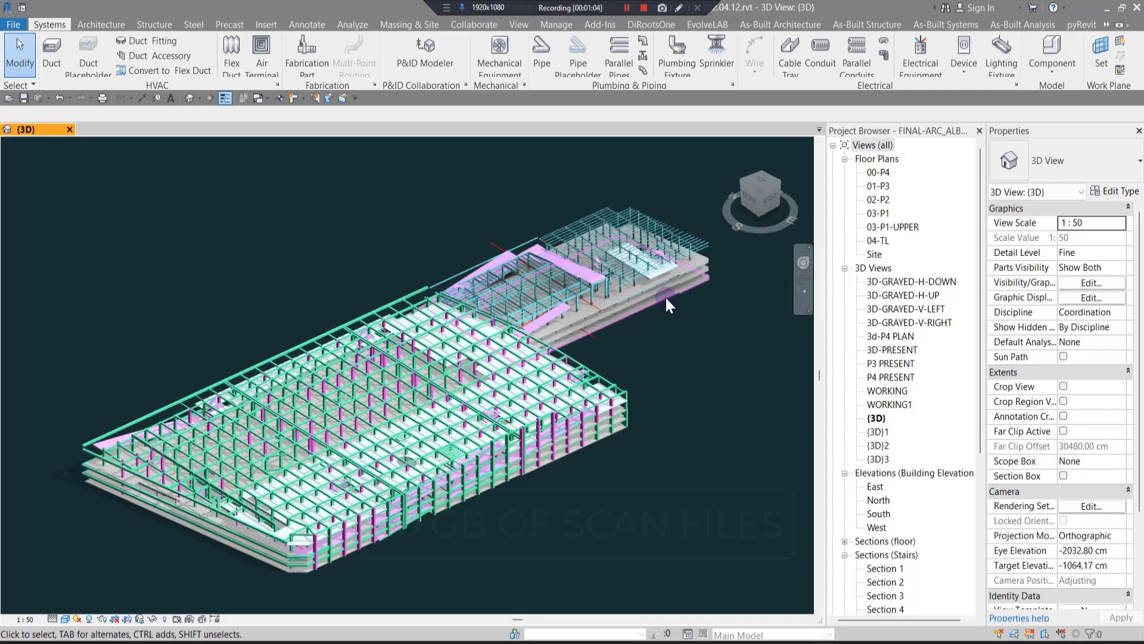
Step: Examine the beams, columns, slabs and ramps of the whole parking structure in the 3D view
scroll(664, 292, "up", 5)
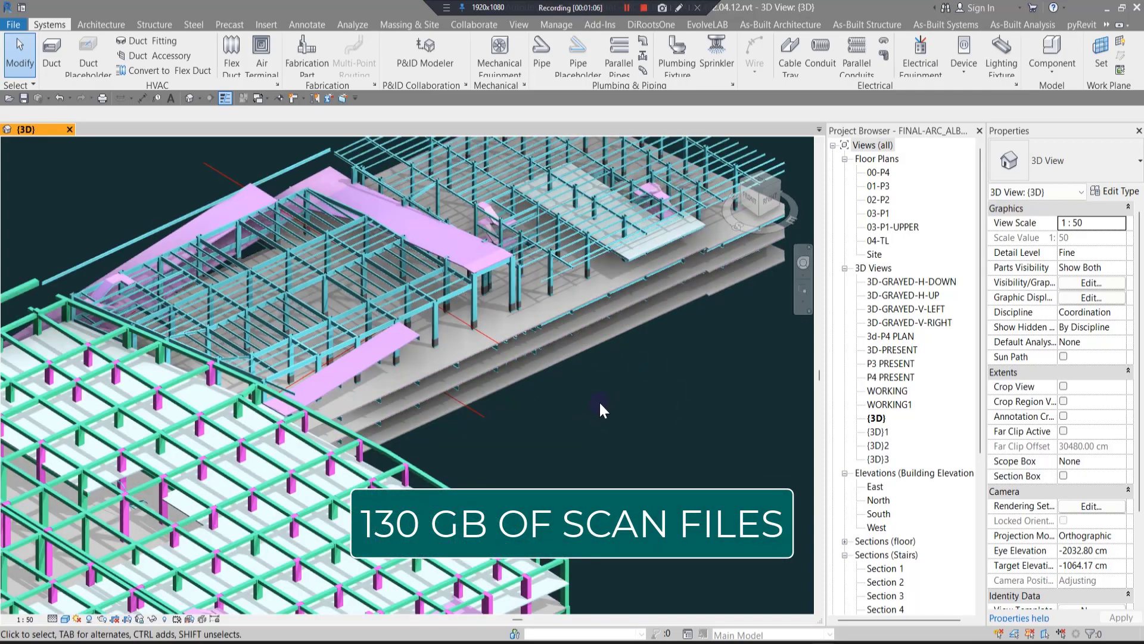
middle_click_drag(618, 405, 503, 228)
middle_click_drag(356, 523, 411, 507)
middle_click_drag(405, 441, 571, 173)
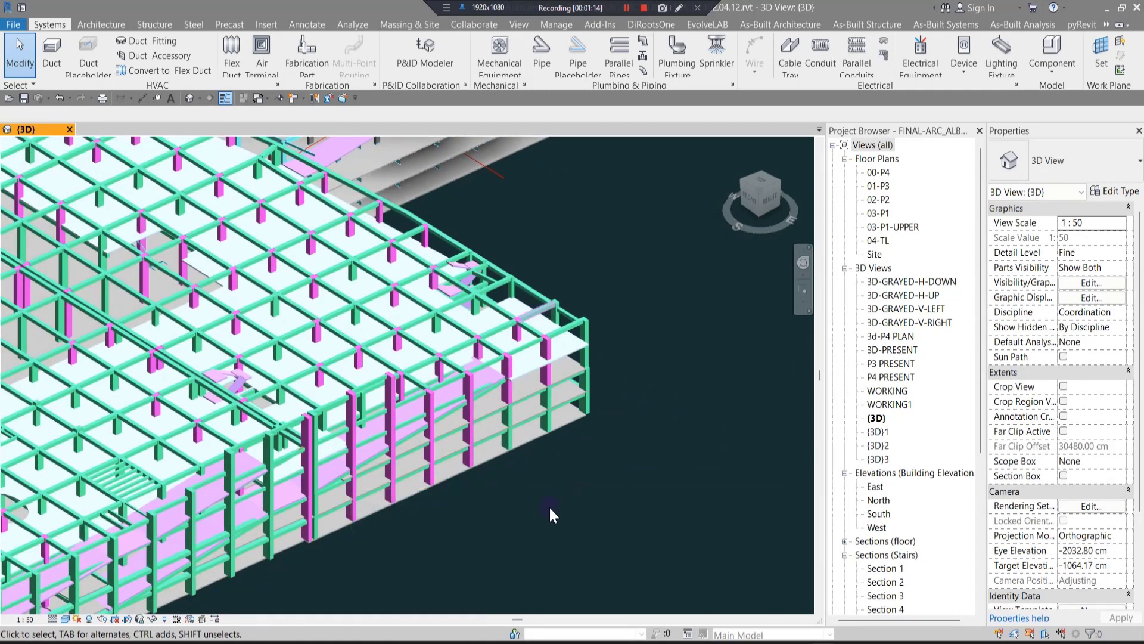
middle_click_drag(555, 478, 760, 340)
middle_click_drag(320, 524, 393, 611)
middle_click_drag(702, 284, 571, 401)
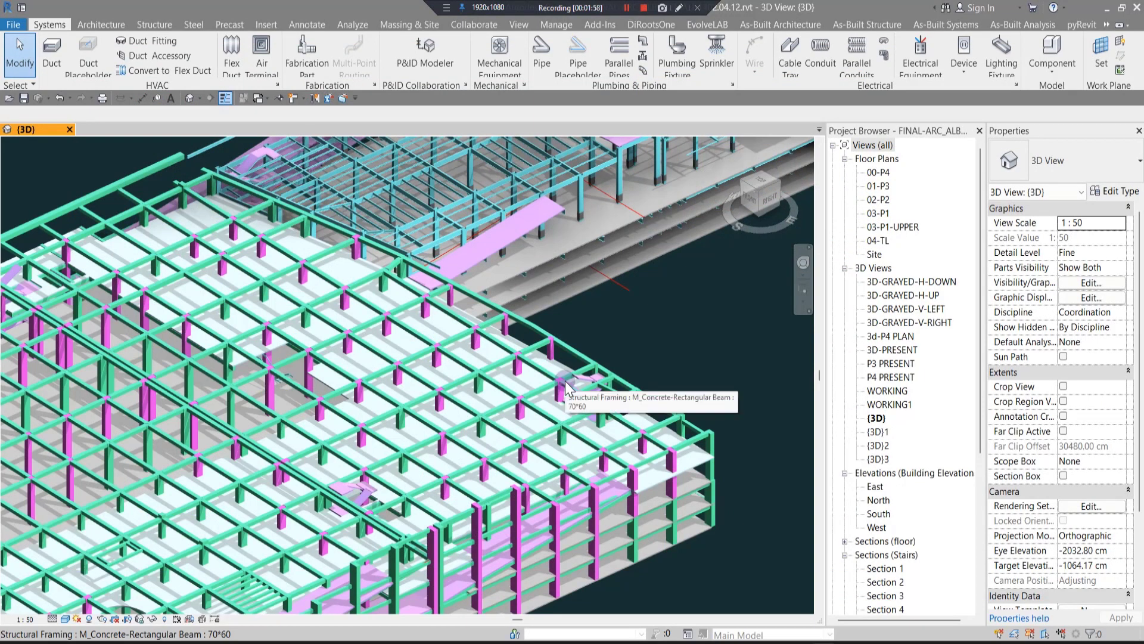
scroll(603, 354, "down", 4)
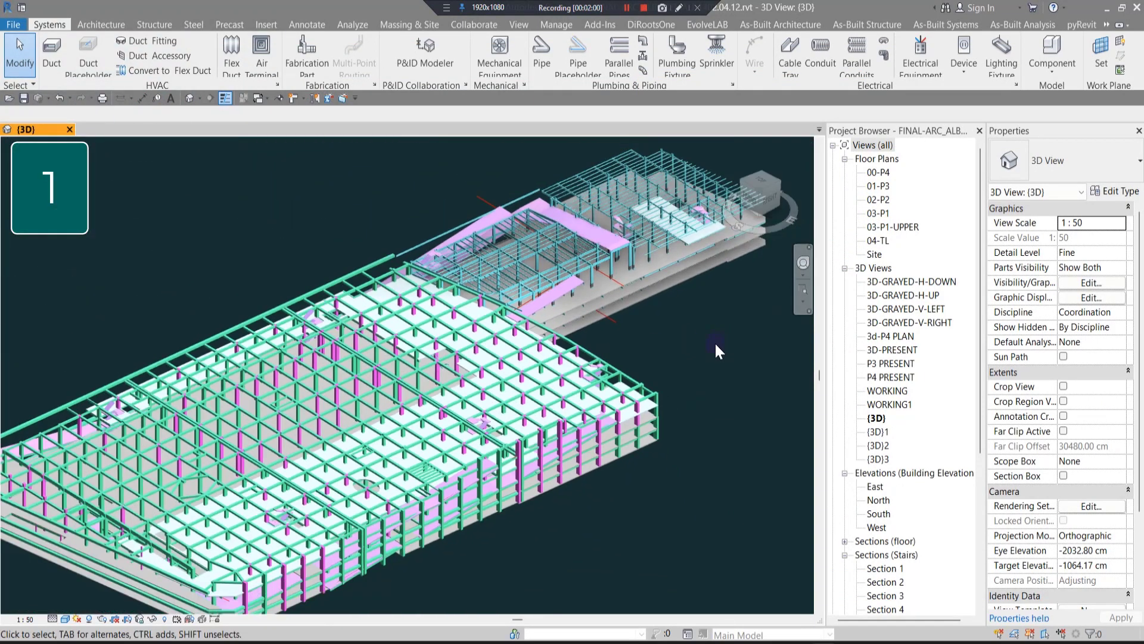
middle_click_drag(714, 341, 648, 363)
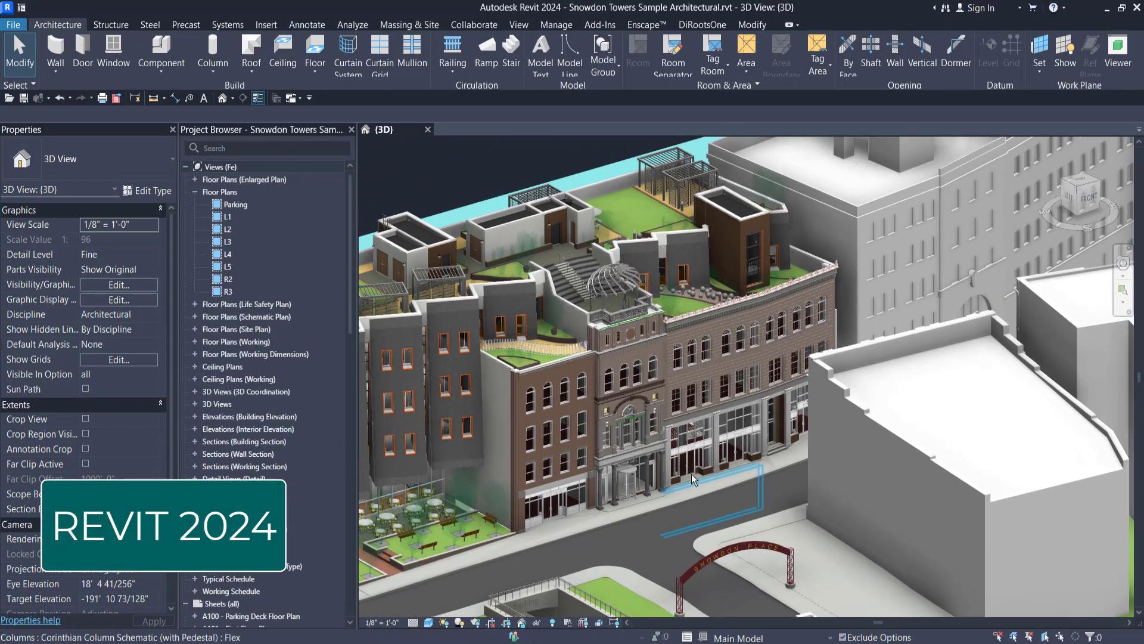
middle_click_drag(693, 479, 578, 392, "shift")
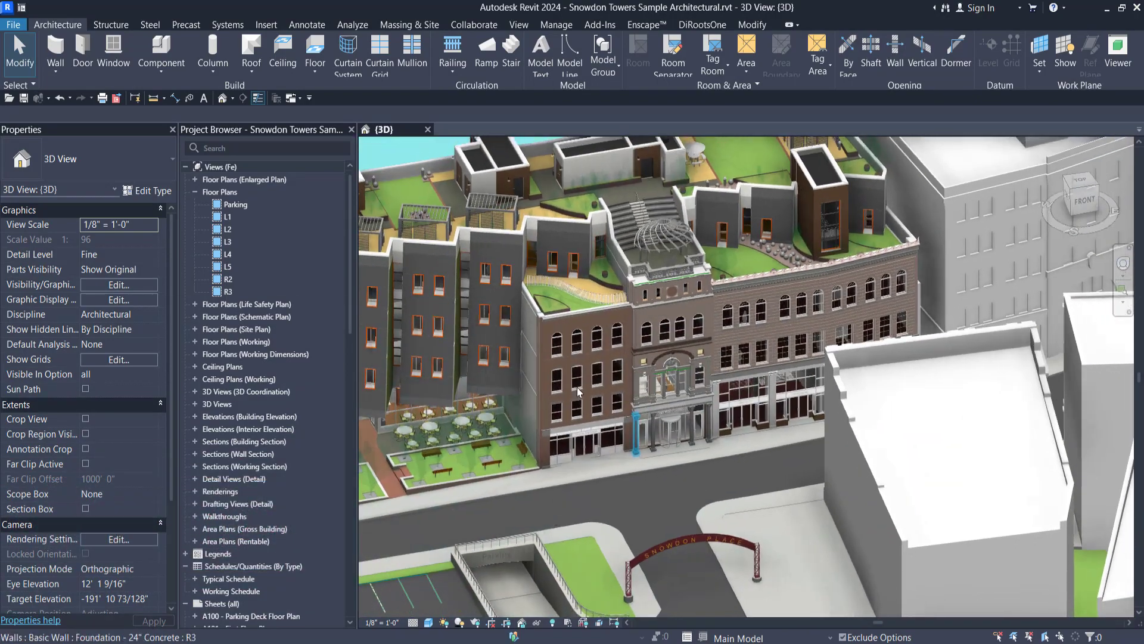
scroll(578, 392, "up", 4)
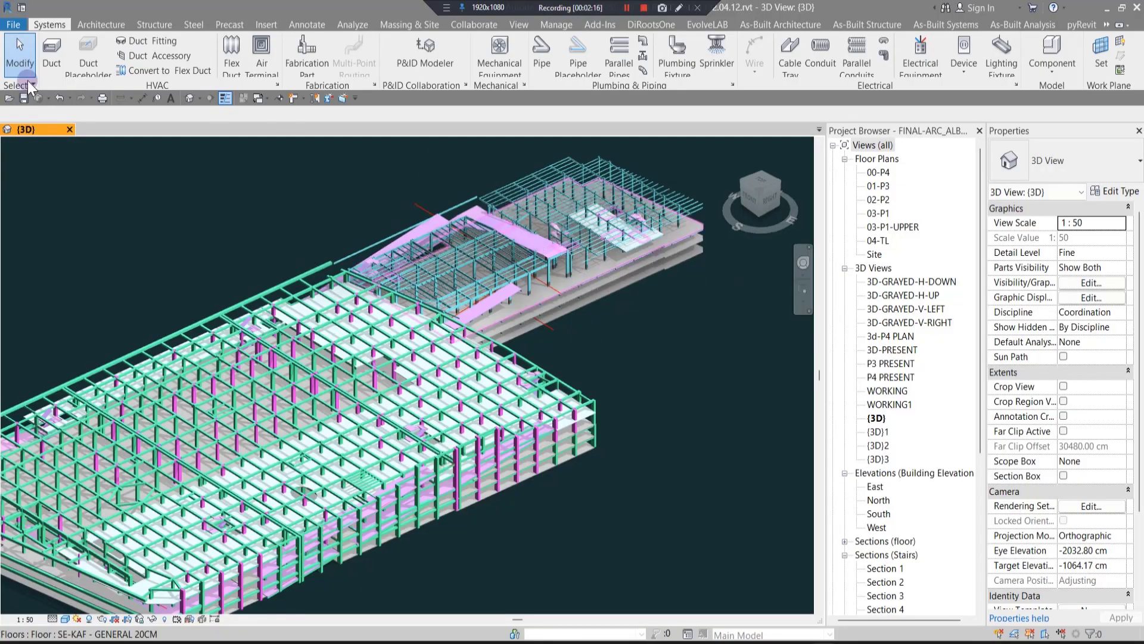
Step: Set the view background color to white in the graphics options
left_click(13, 25)
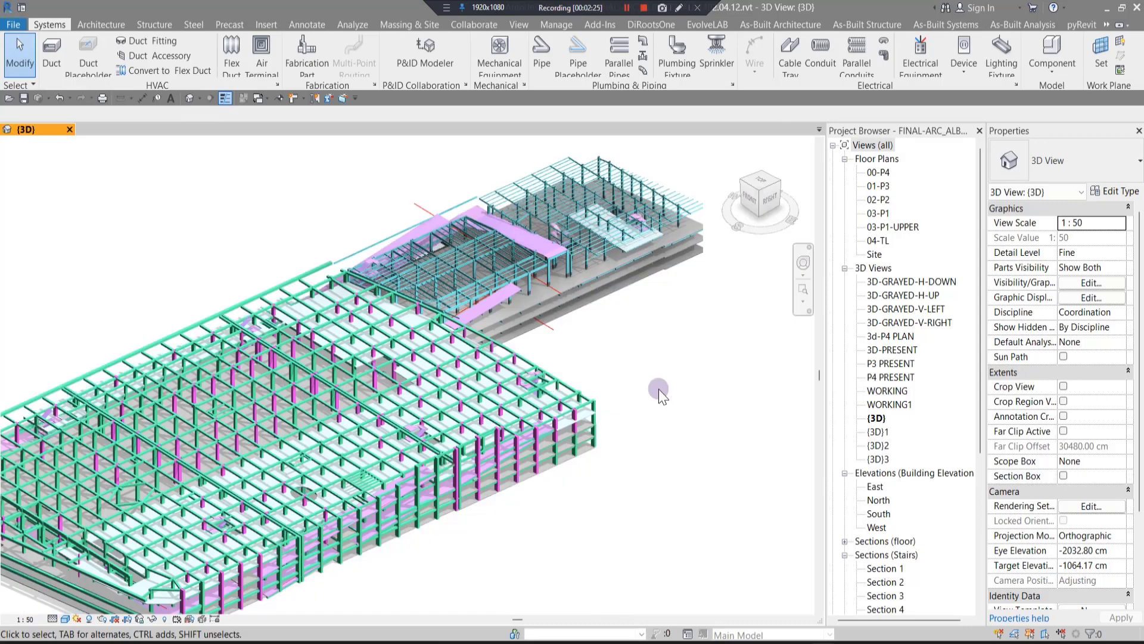
middle_click_drag(730, 396, 691, 331)
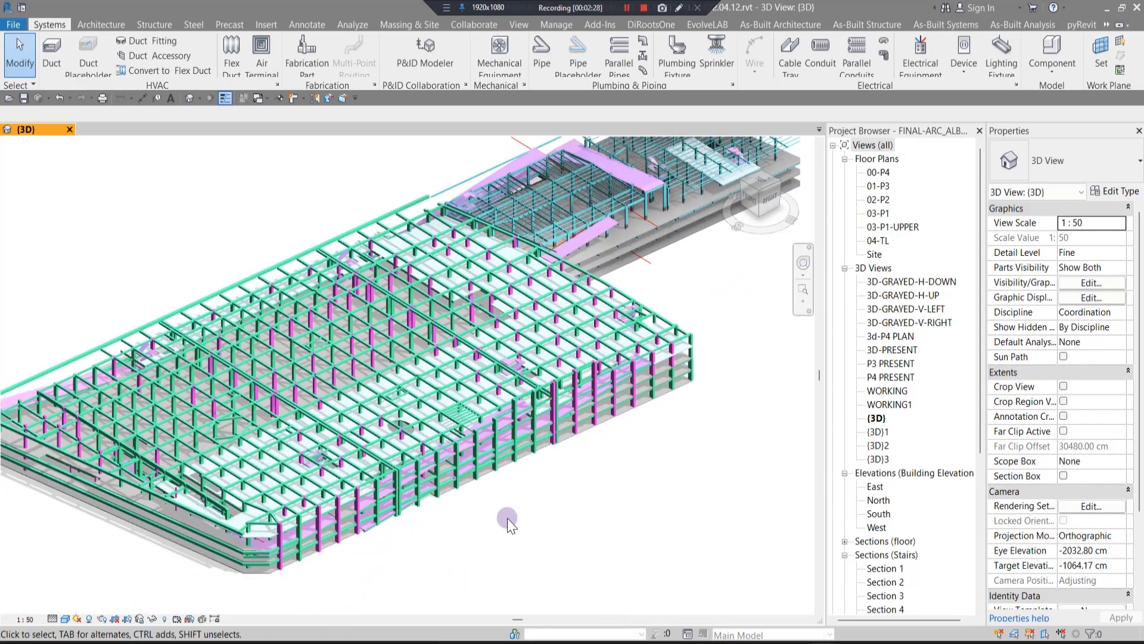
Step: Hide all model categories in the 3D view by inverting their visibility, so that only the point cloud is displayed
key("v")
key("g")
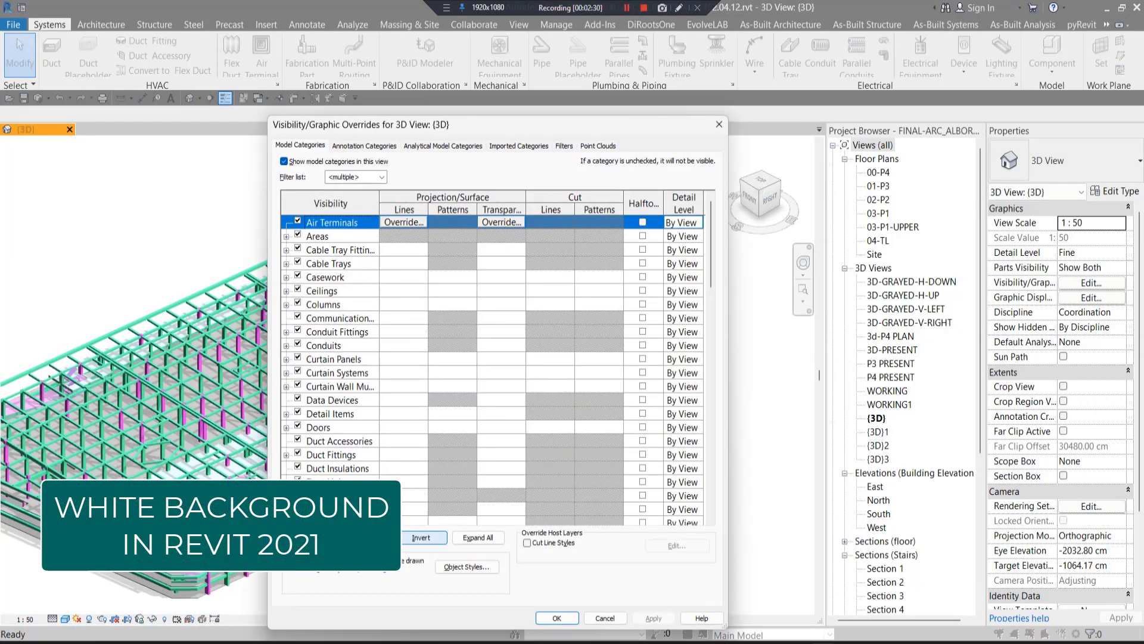
left_click(436, 539)
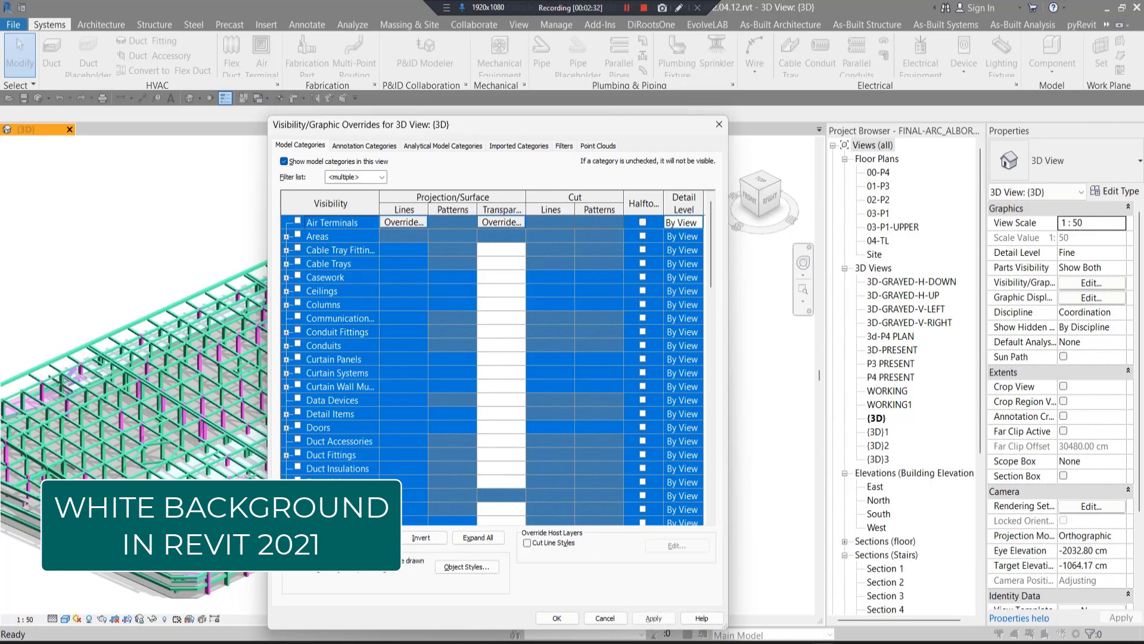
left_click(558, 617)
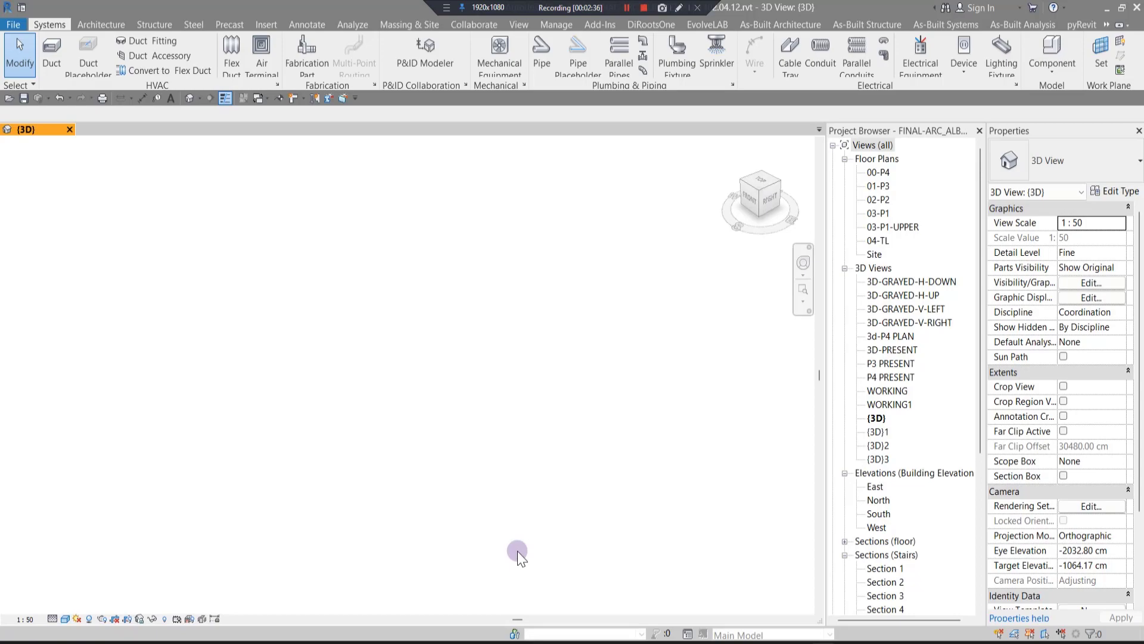
Step: Examine the point cloud of the building against the white background in the 3D view
middle_click_drag(526, 512, 444, 582)
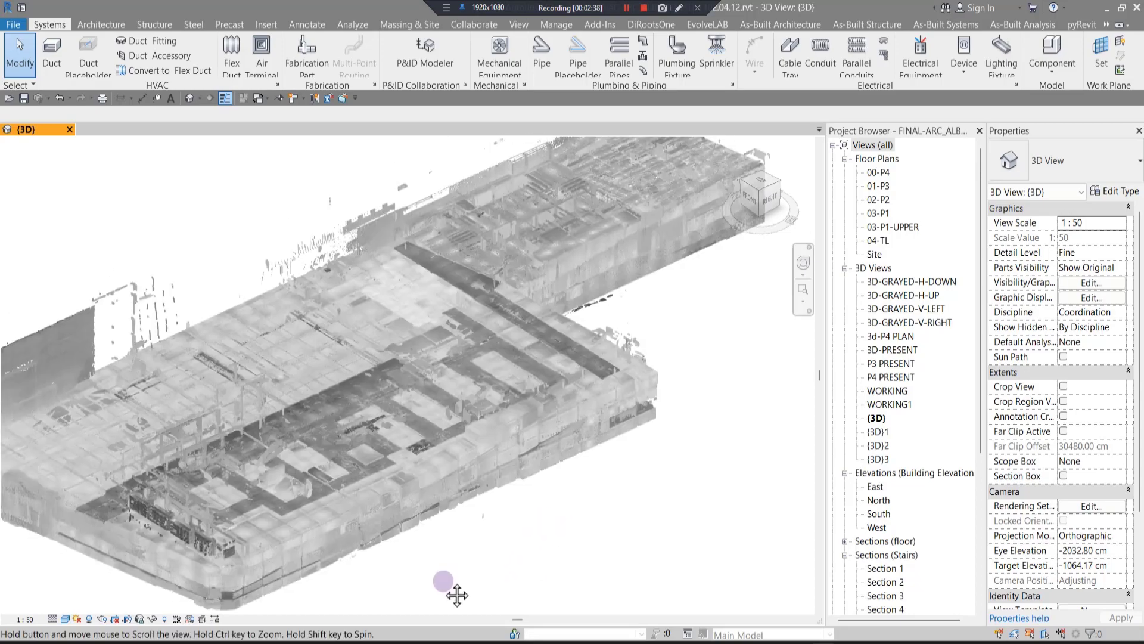
scroll(595, 262, "up", 4)
scroll(595, 262, "up", 4)
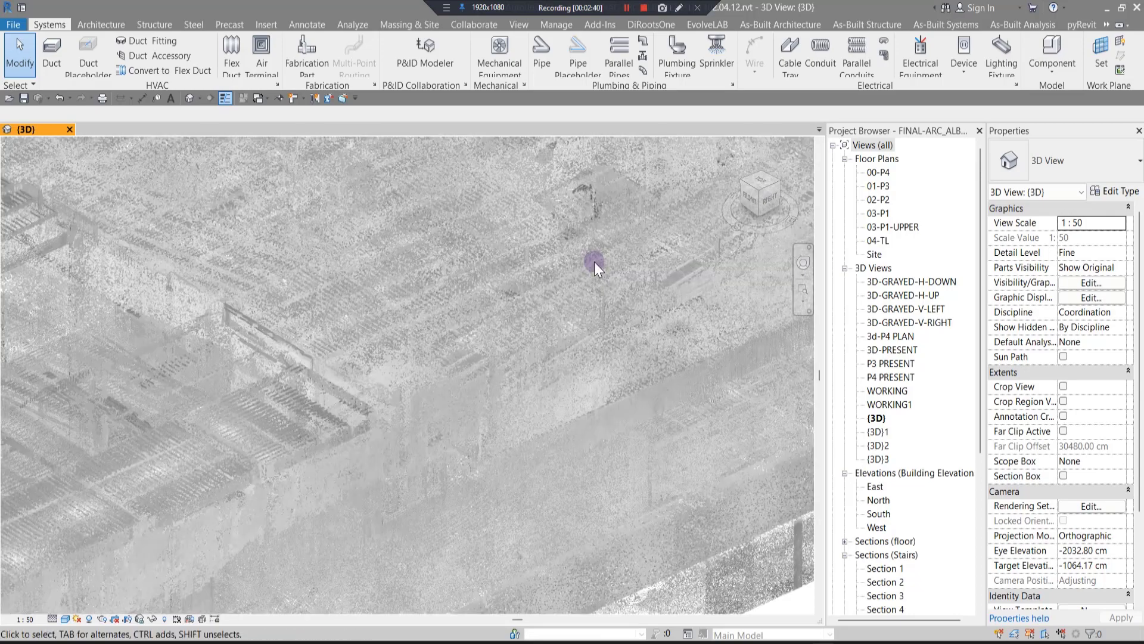
scroll(595, 262, "down", 5)
Step: Open the 00-P4 floor plan to review its beam and column layout, and return to the 3D view
left_click(879, 173)
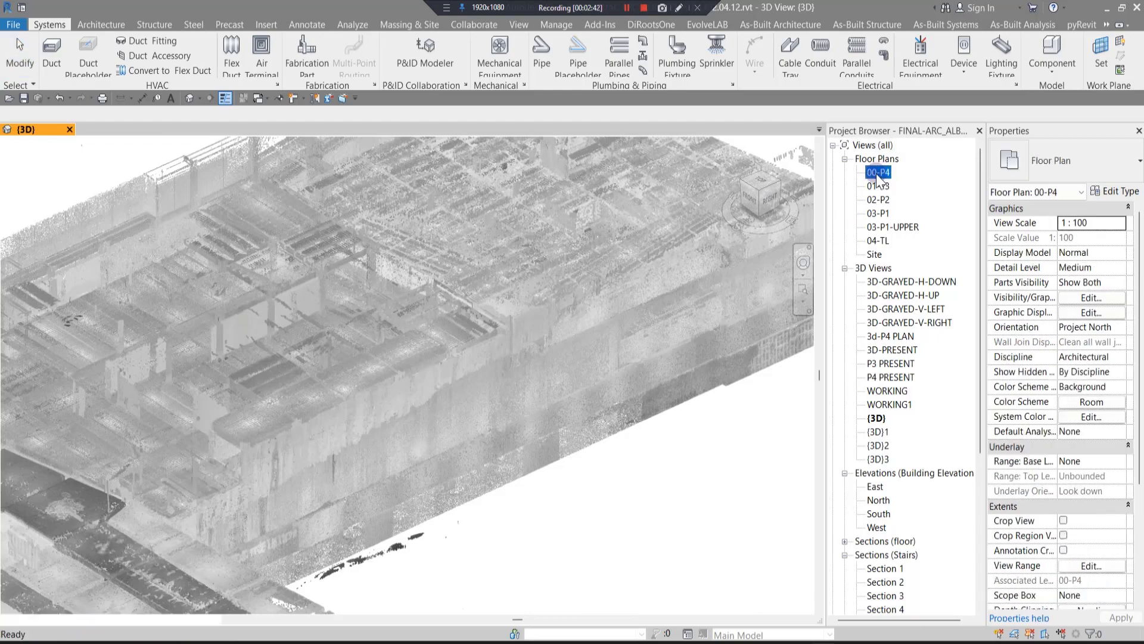
double_click(878, 174)
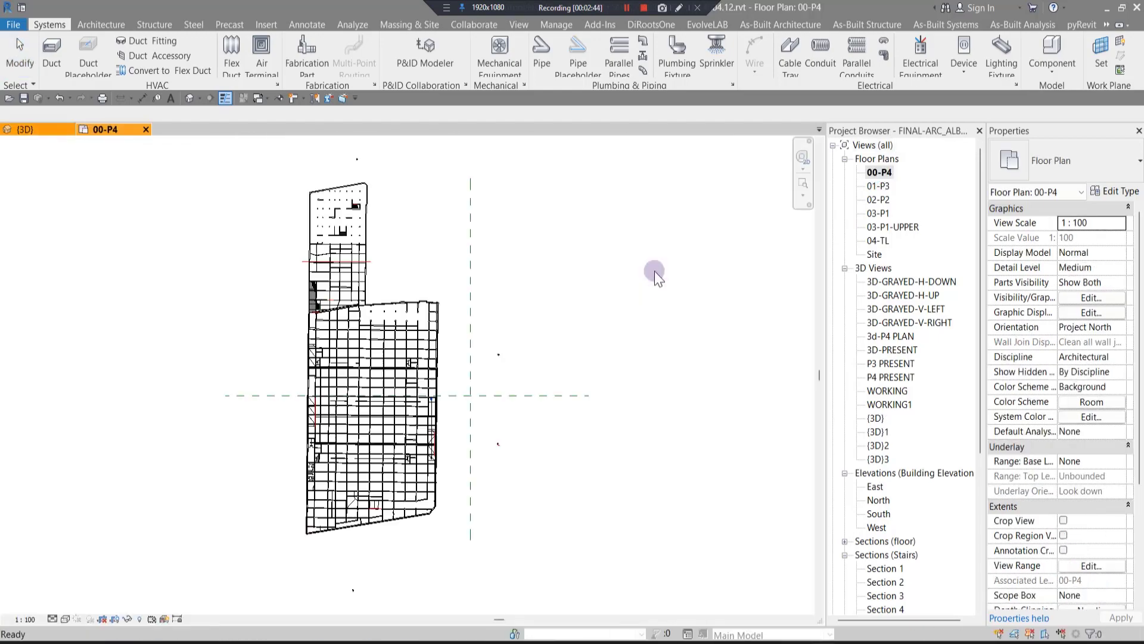
scroll(423, 393, "up", 8)
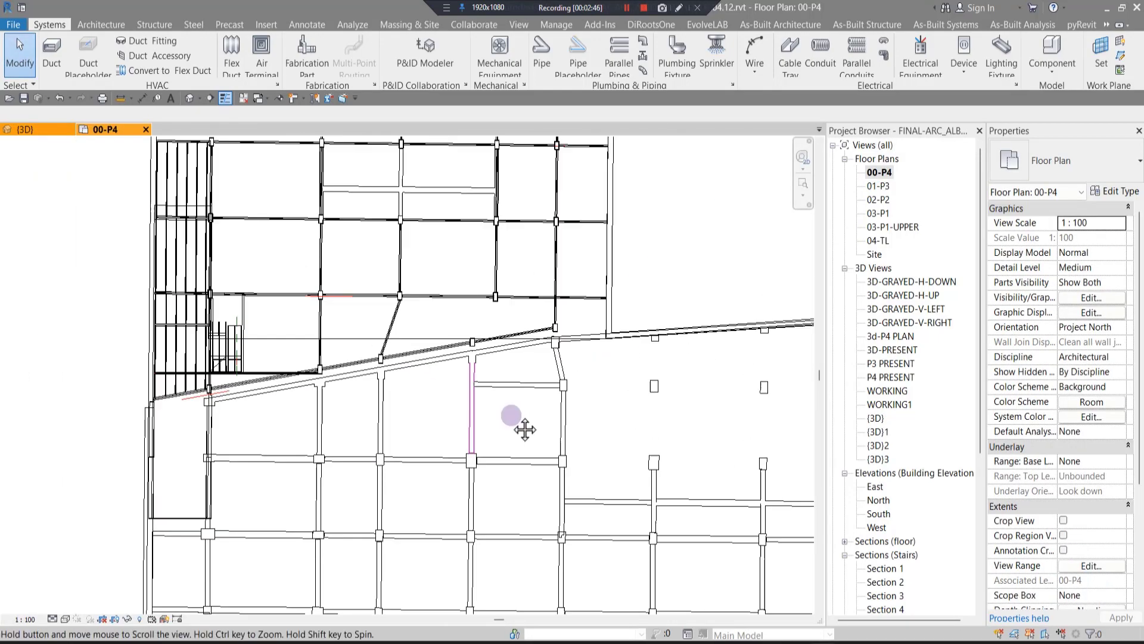
scroll(381, 524, "down", 6)
middle_click_drag(377, 455, 560, 465)
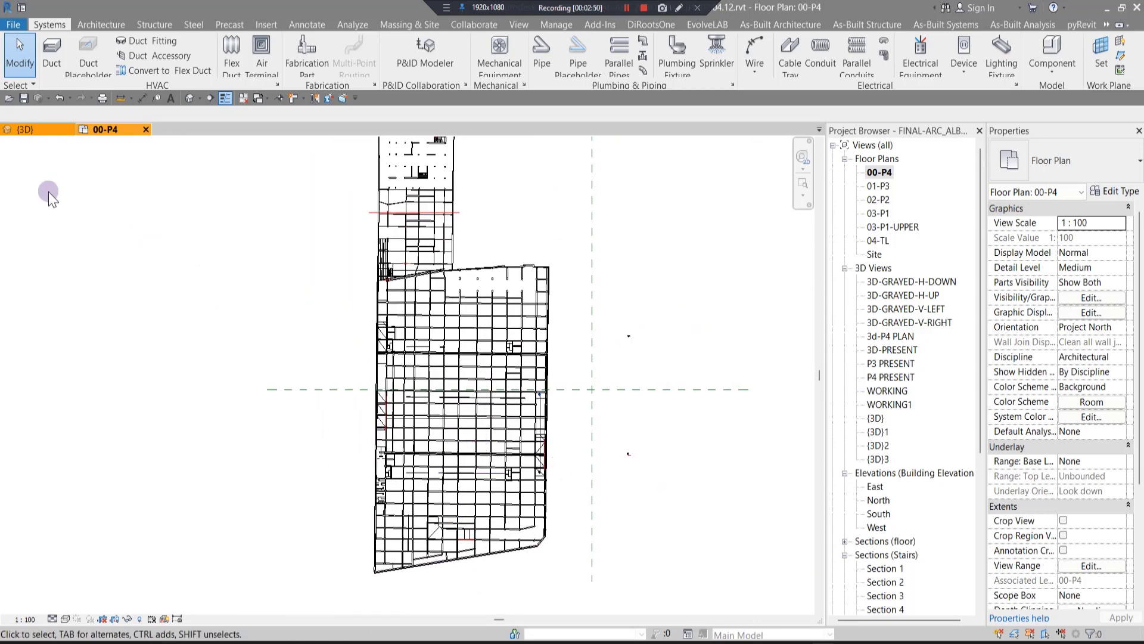
left_click(28, 129)
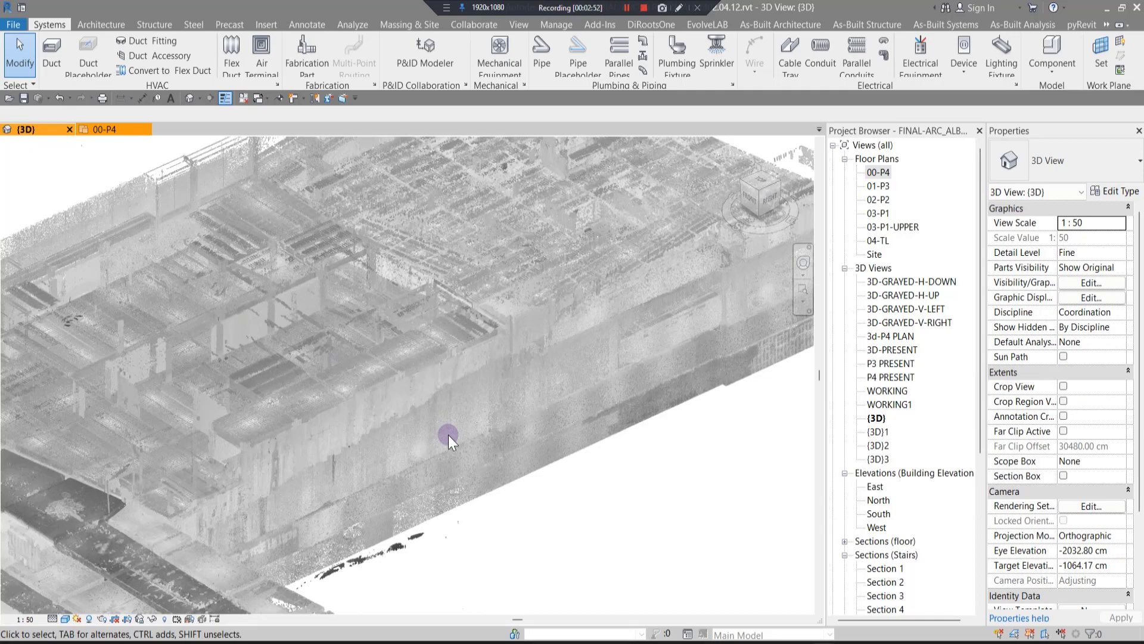
scroll(448, 434, "down", 5)
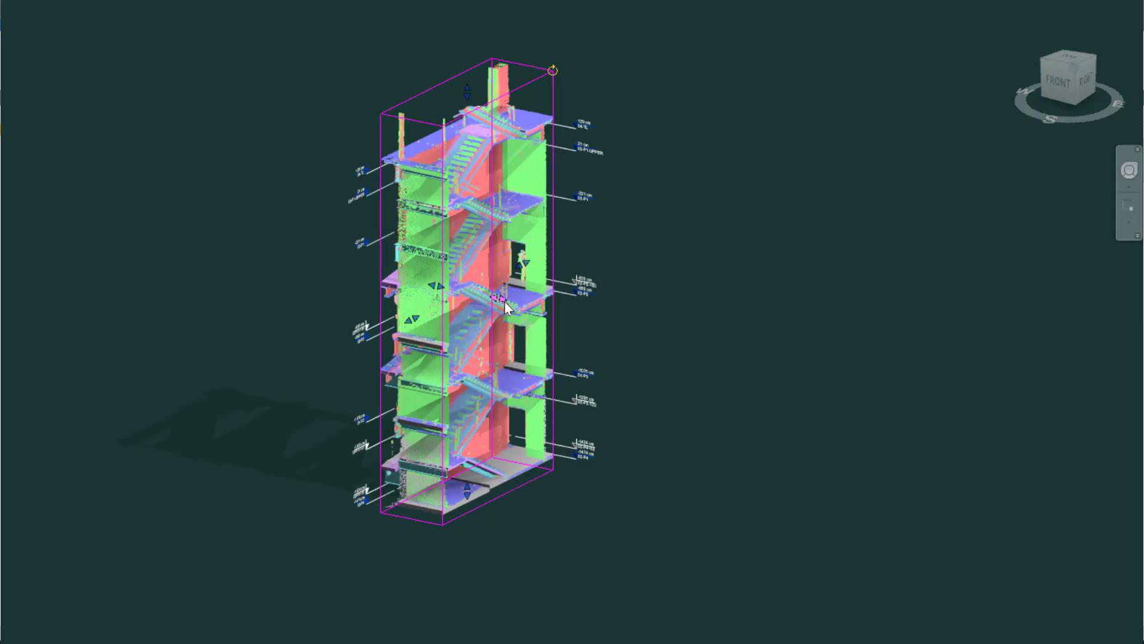
Step: Widen the section box beyond the stairwell to take in the neighbouring bays, and view the cut model from behind
left_click_drag(499, 296, 832, 552)
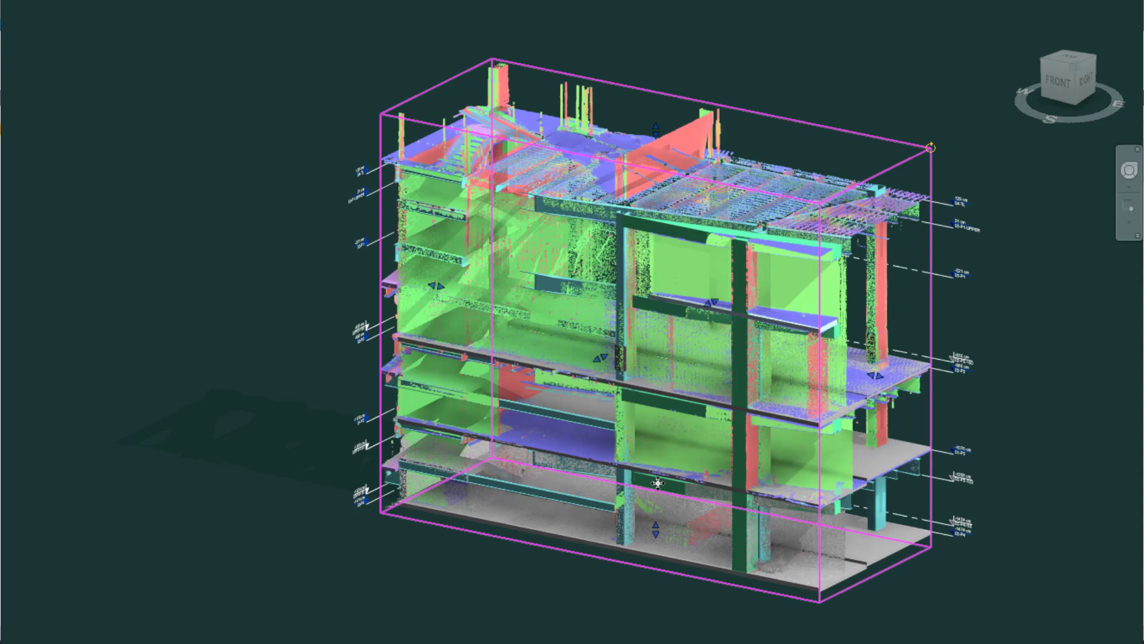
middle_click_drag(832, 552, 585, 555, "shift")
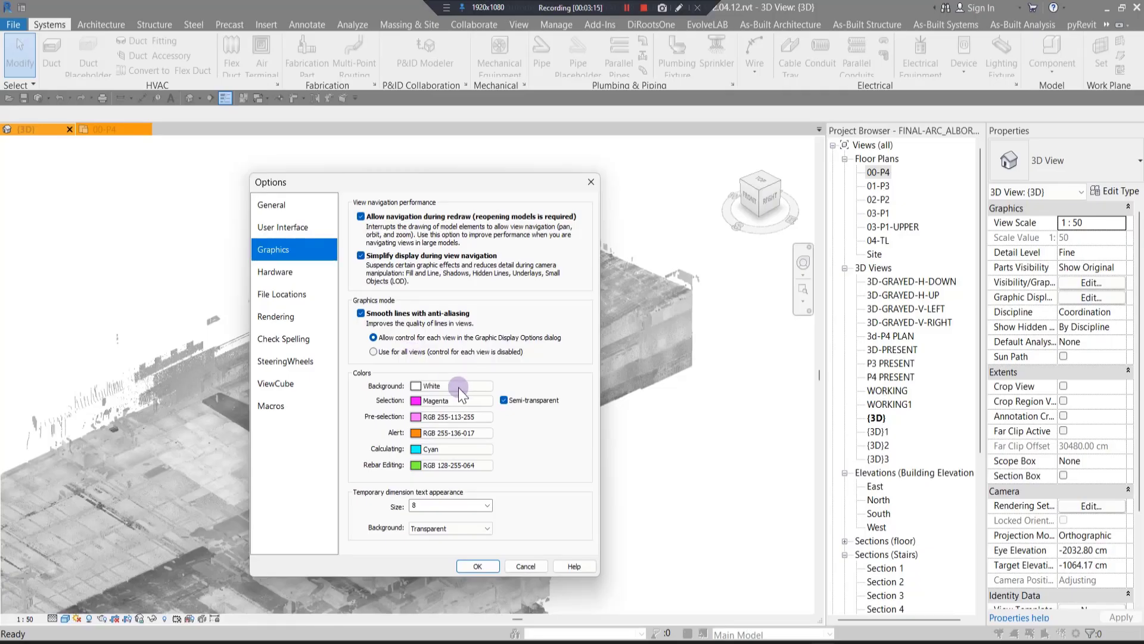
Step: Set the view background color to the dark custom color PANTONE 5467 C in the graphics options
left_click(457, 387)
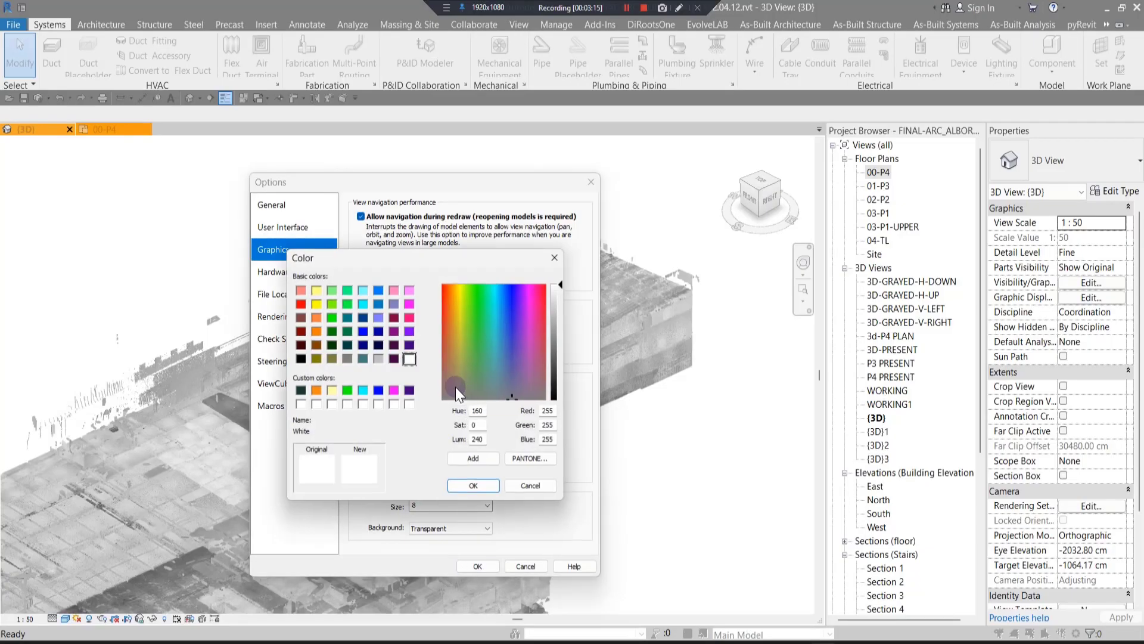
left_click(301, 390)
left_click(481, 487)
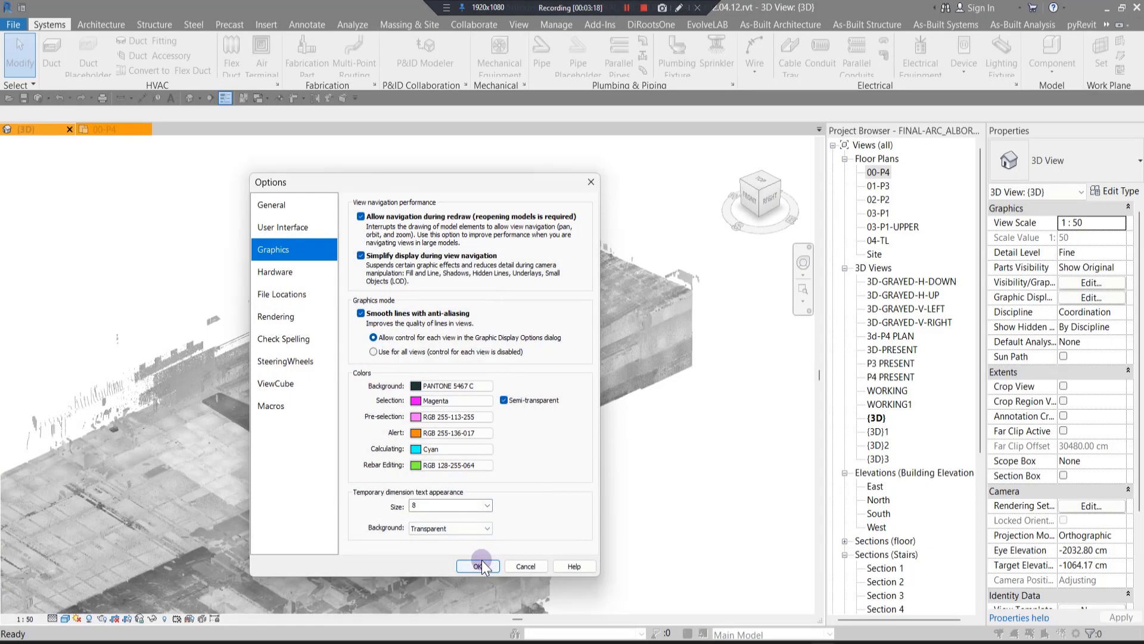
left_click(477, 566)
Step: Turn on the section box for the 3D view of the point cloud
scroll(609, 226, "up", 2)
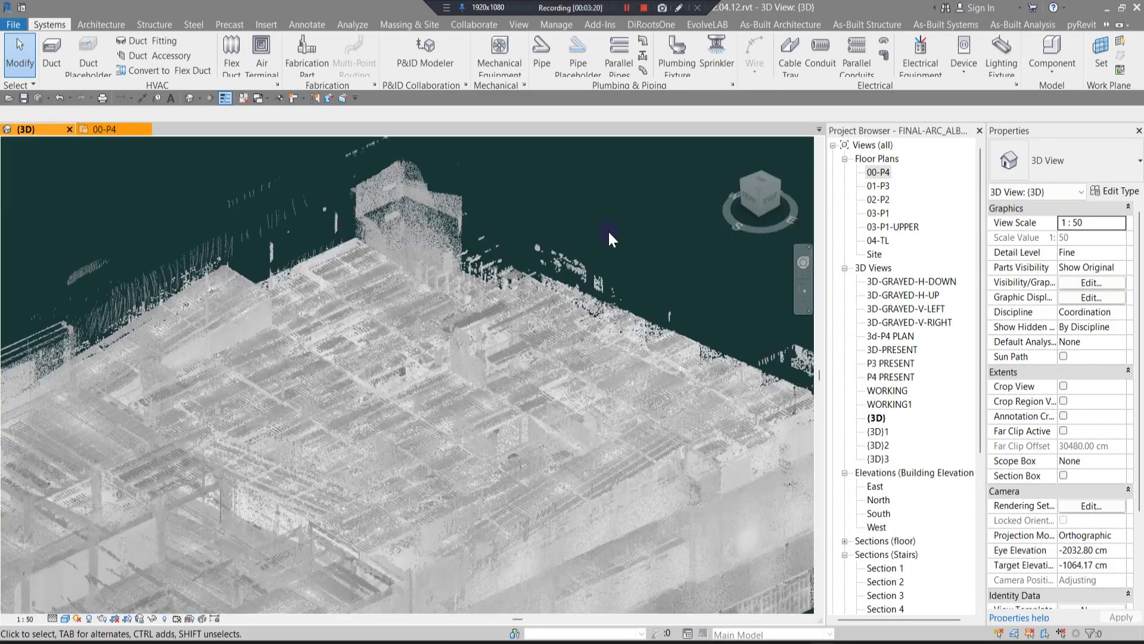
scroll(399, 323, "up", 2)
scroll(413, 370, "up", 2)
scroll(413, 370, "down", 3)
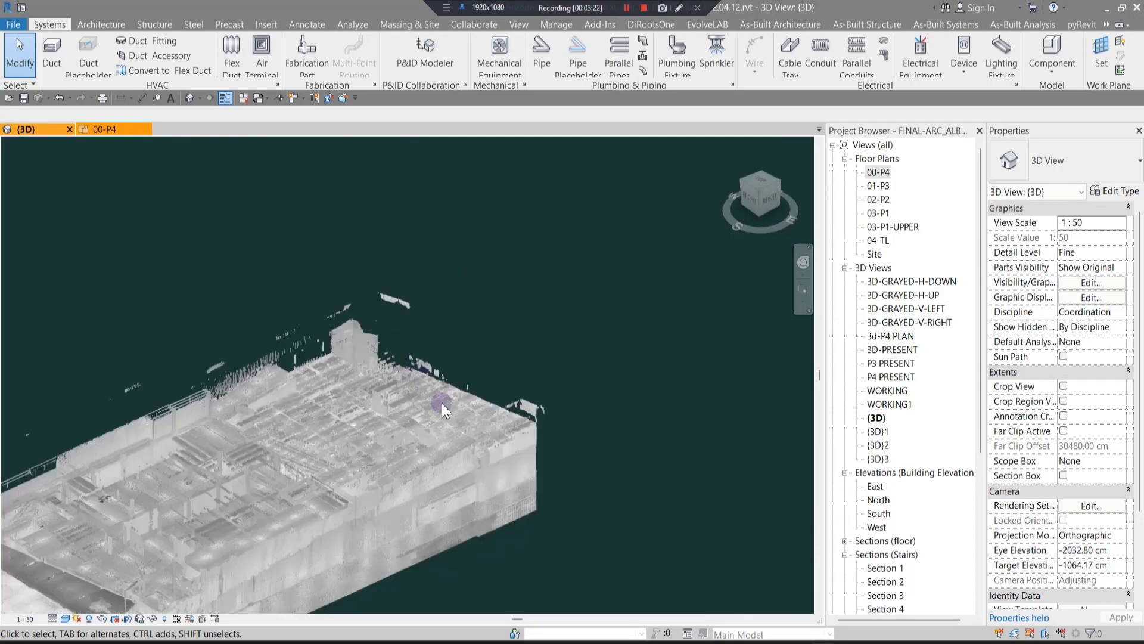
middle_click_drag(554, 509, 667, 317)
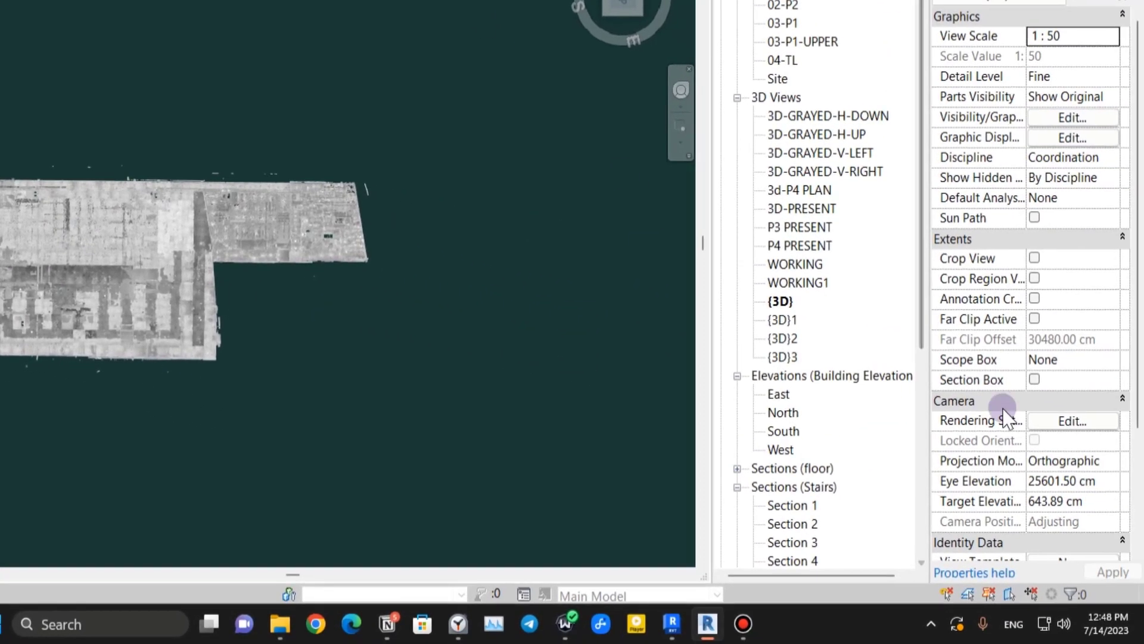
left_click(1036, 381)
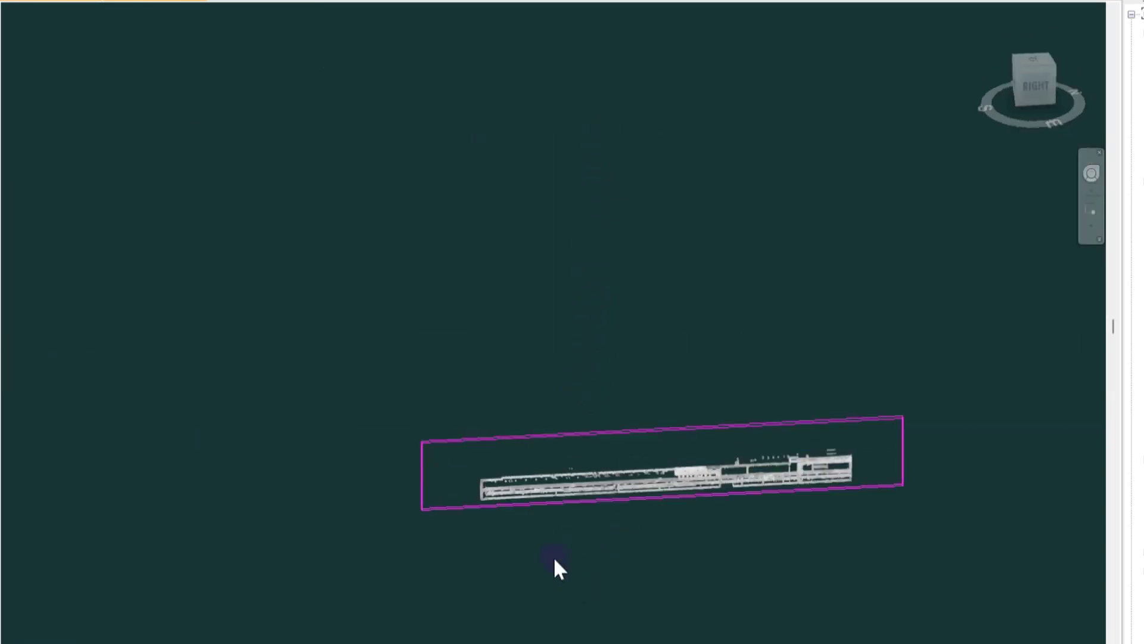
Step: Extend the section box slightly downward below the scanned building and deselect it
scroll(638, 493, "up", 4)
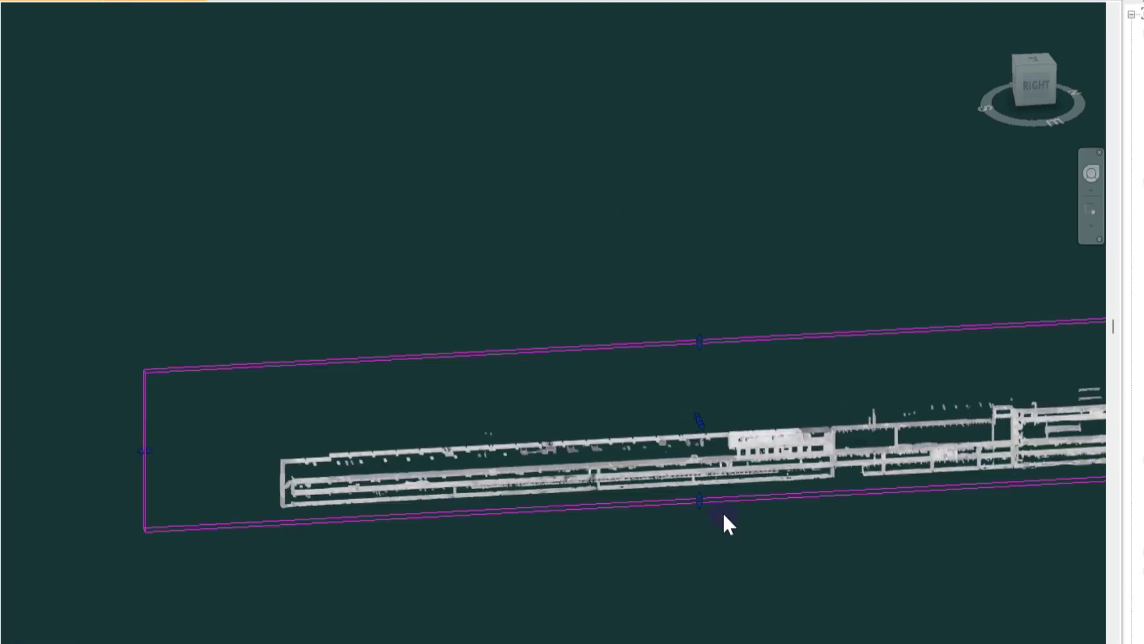
mouse_move(700, 502)
left_mouse_down()
mouse_move(705, 523)
mouse_move(700, 484)
mouse_move(700, 504)
left_mouse_up()
left_click(980, 381)
Step: Orient the 3D view to the right side and examine the floor and beam outlines in the cut point cloud
left_click(1047, 92)
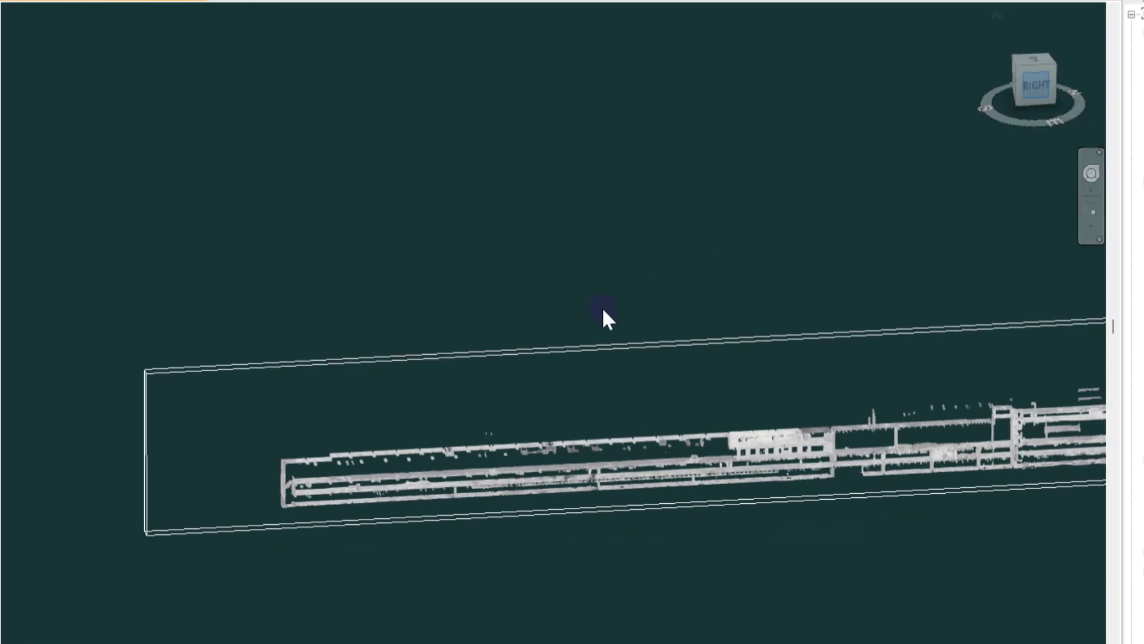
scroll(216, 356, "up", 8)
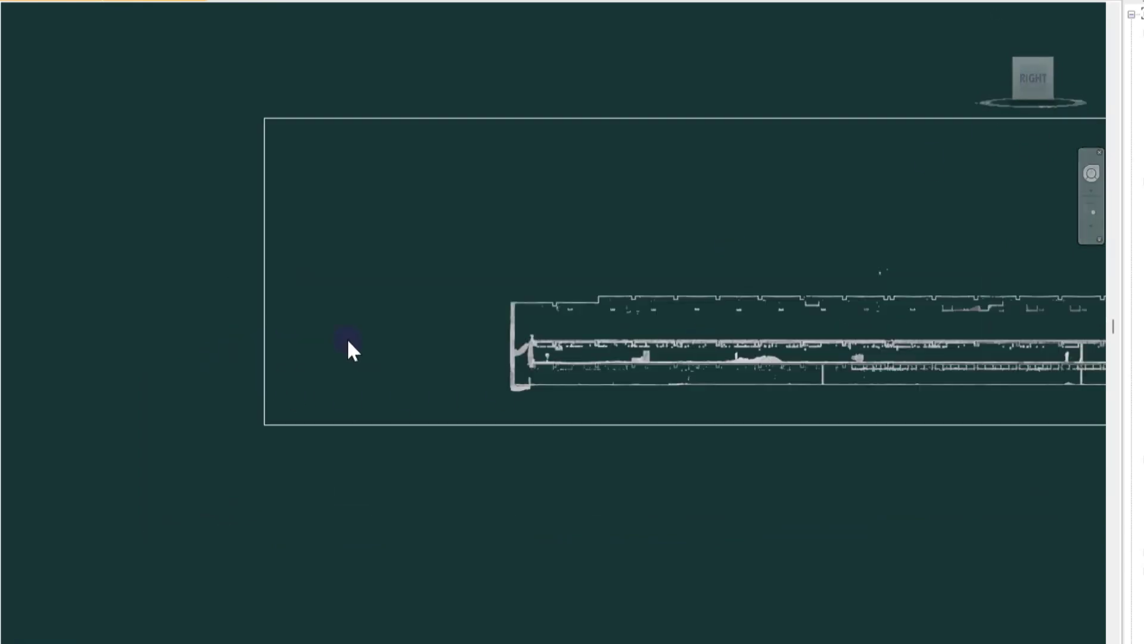
scroll(348, 338, "up", 7)
middle_click_drag(818, 428, 485, 470)
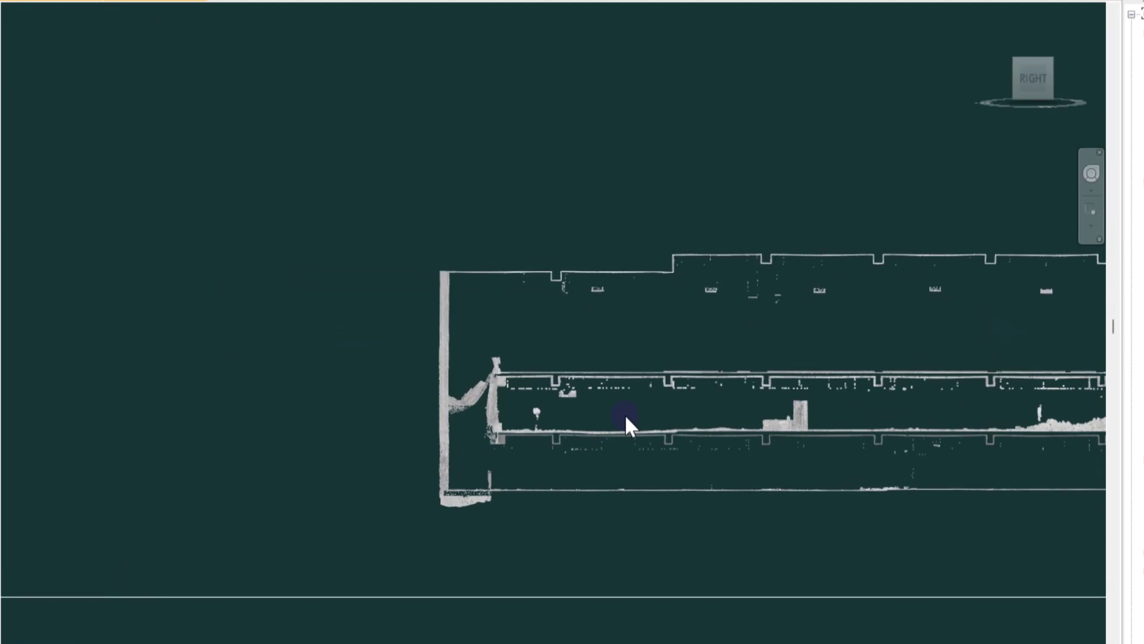
scroll(624, 414, "up", 5)
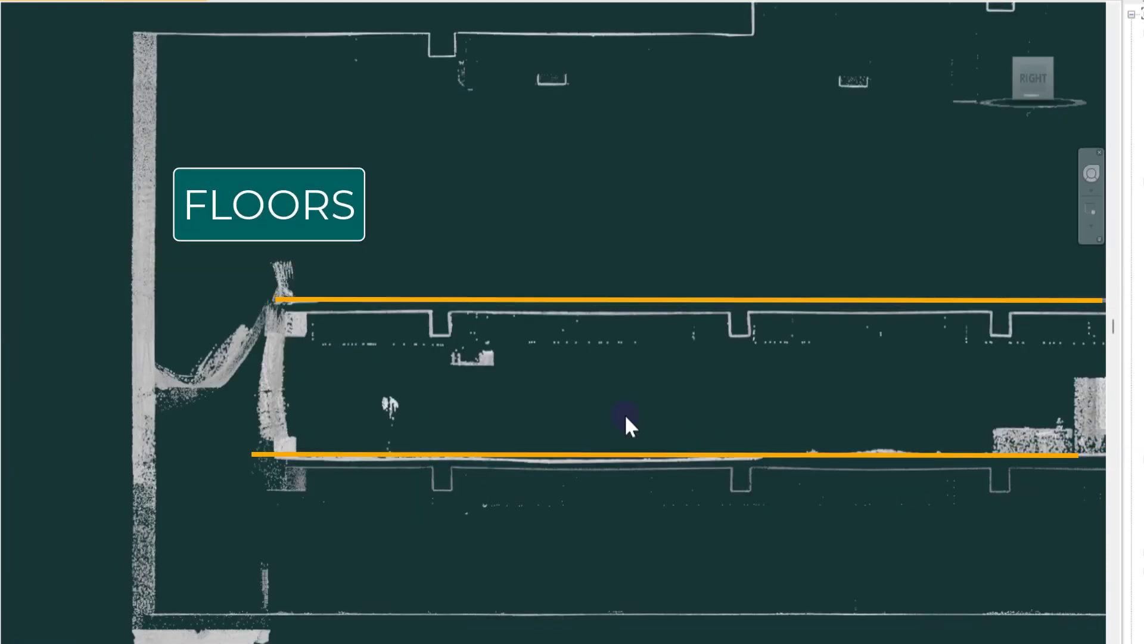
scroll(701, 506, "down", 6)
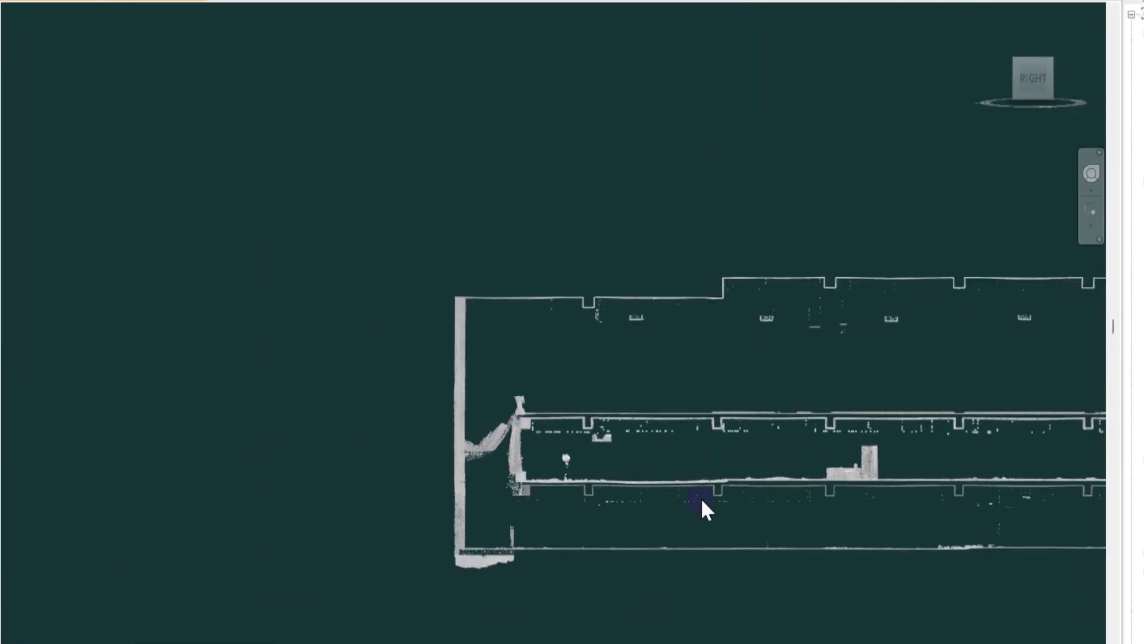
middle_click_drag(936, 578, 256, 582)
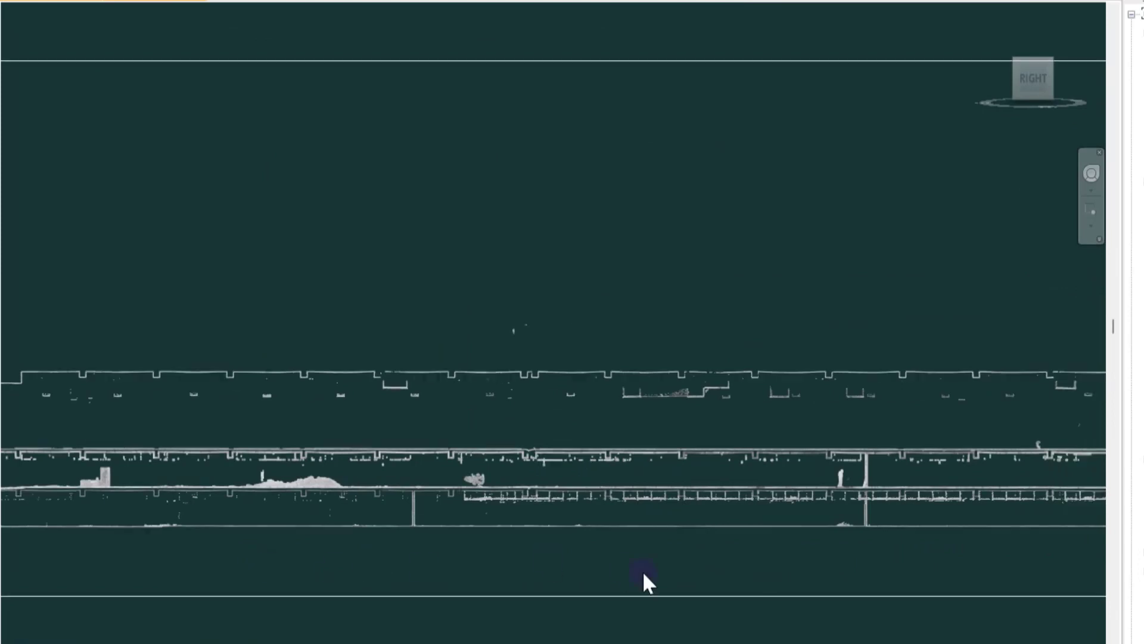
Step: Check the point cloud settings in the 3D view's visibility and graphics overrides, and close them
key("v")
key("g")
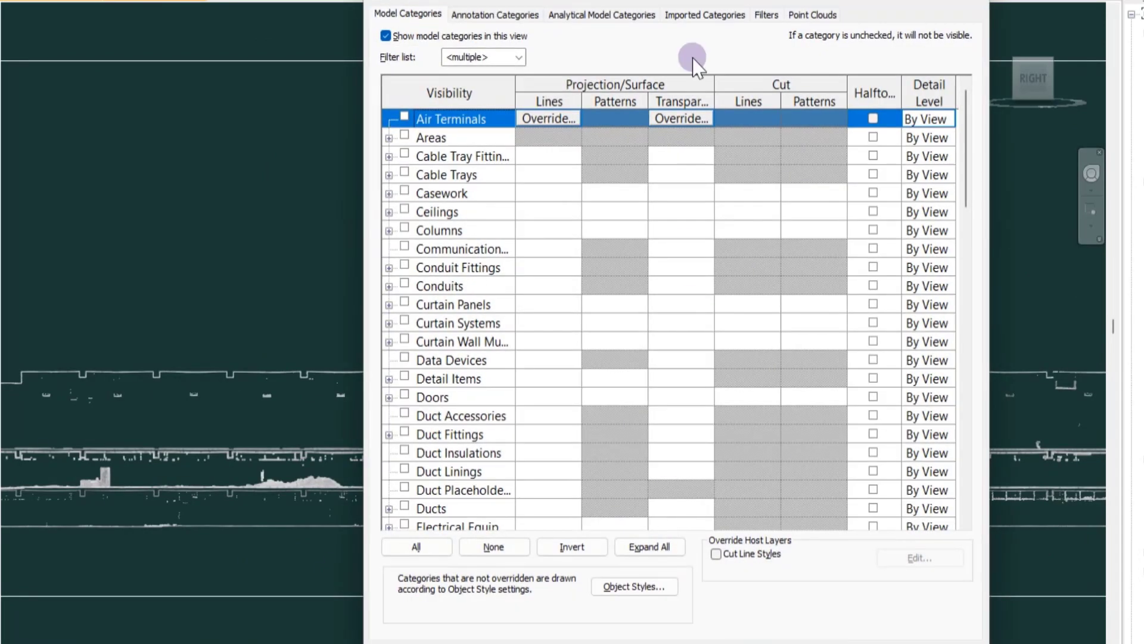
left_click(813, 14)
left_click(761, 643)
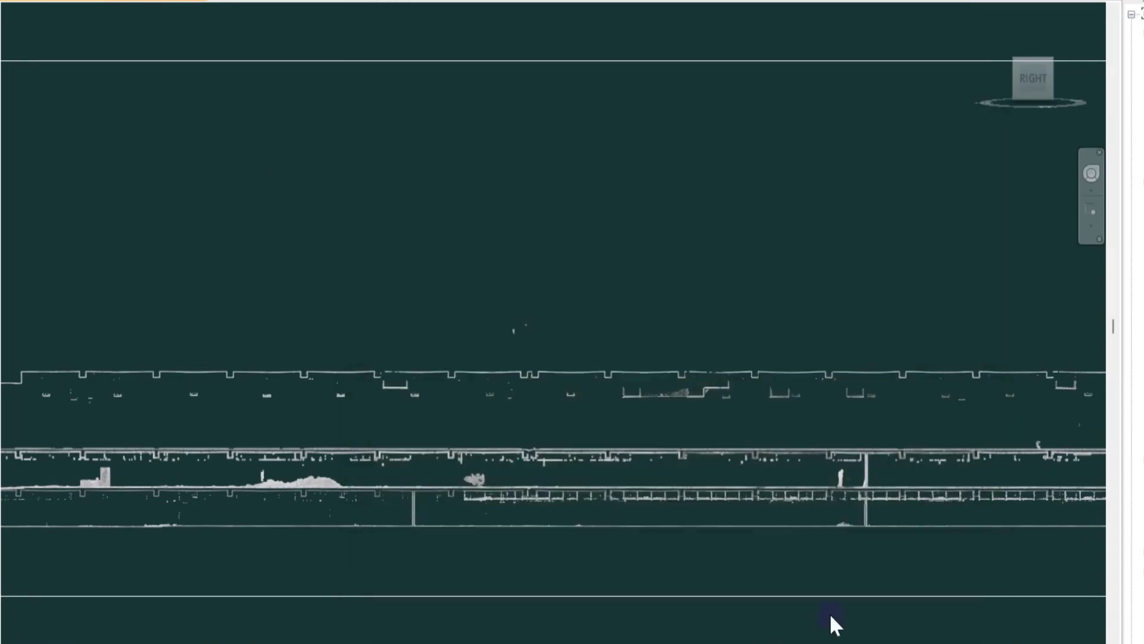
Step: Examine the floor levels, slabs and beam profiles along the sectioned point cloud in the right-side view
middle_click_drag(547, 558, 1, 589)
scroll(564, 490, "up", 7)
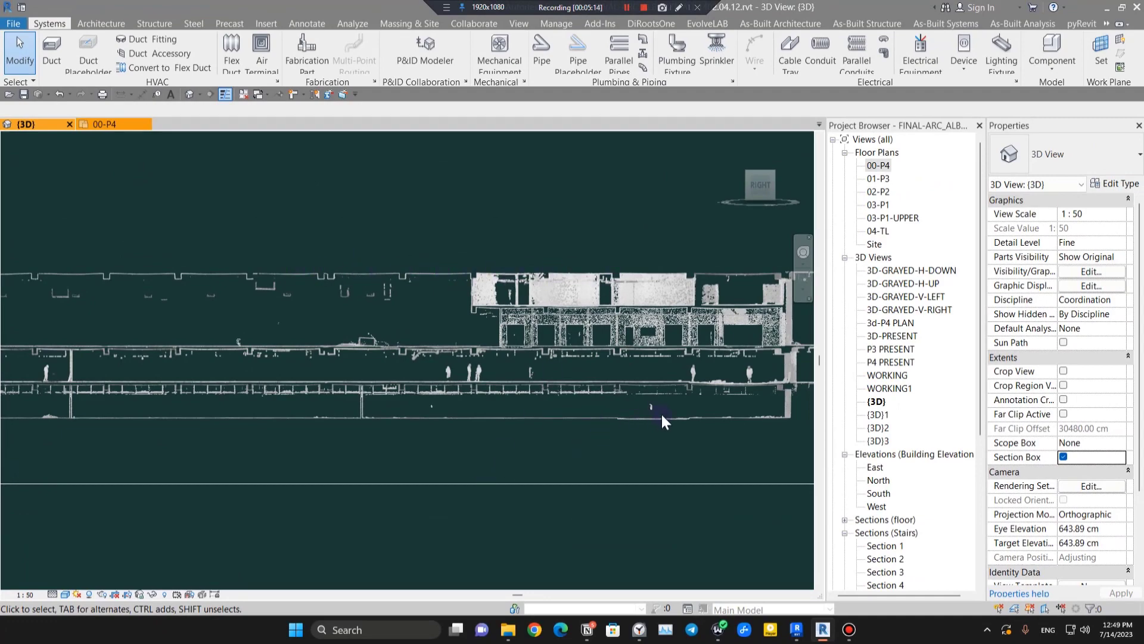
scroll(662, 414, "up", 4)
middle_click_drag(709, 449, 282, 486)
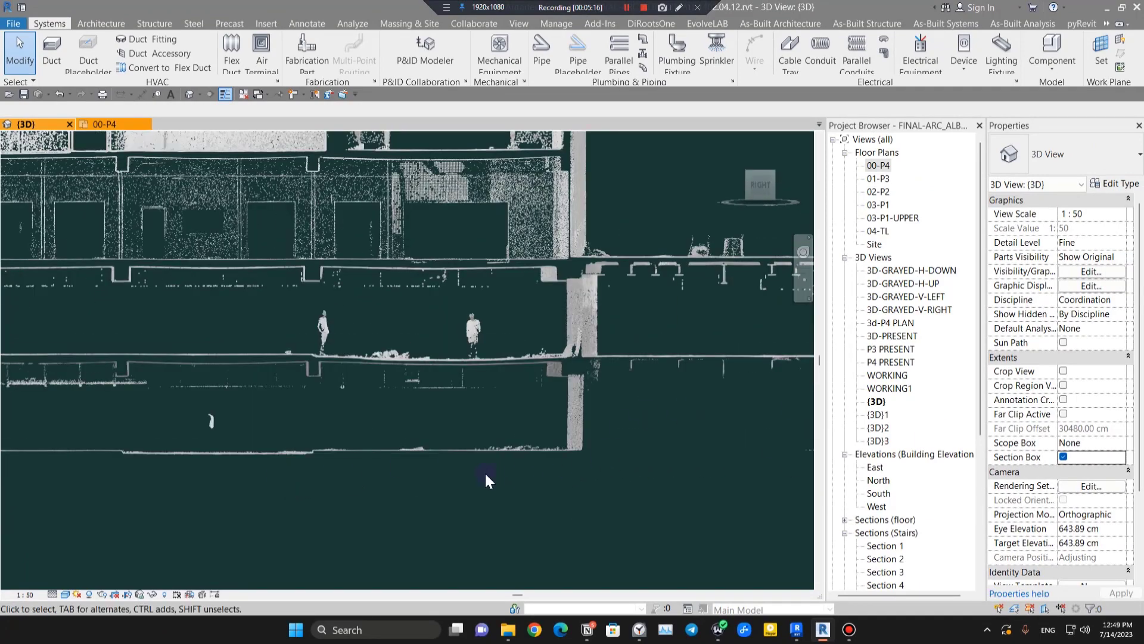
scroll(381, 400, "down", 2)
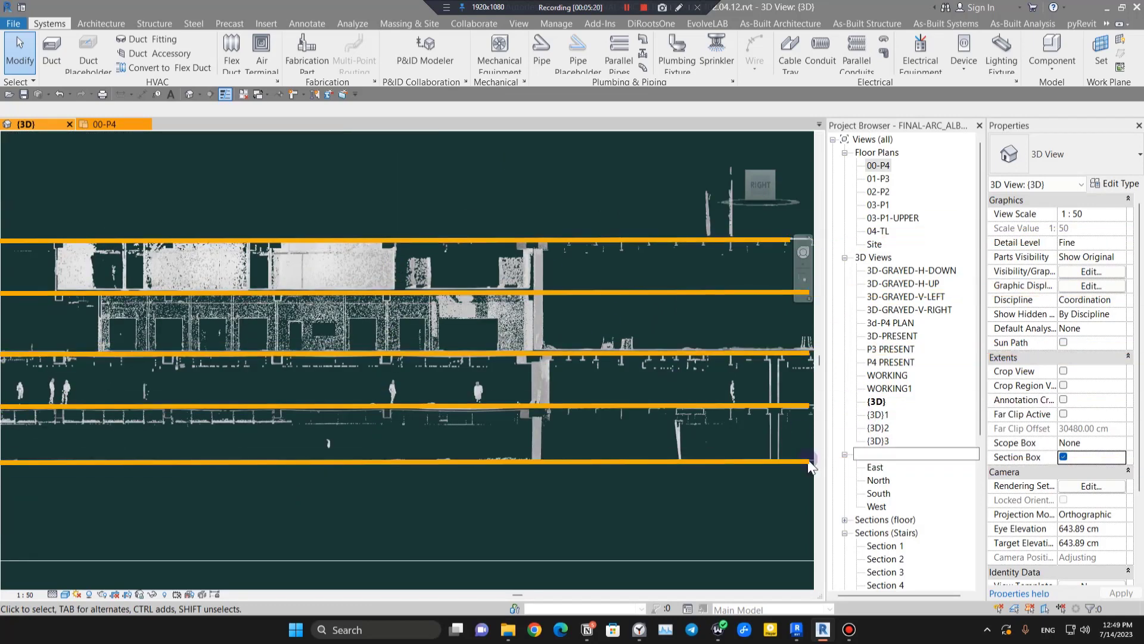
left_click(839, 471)
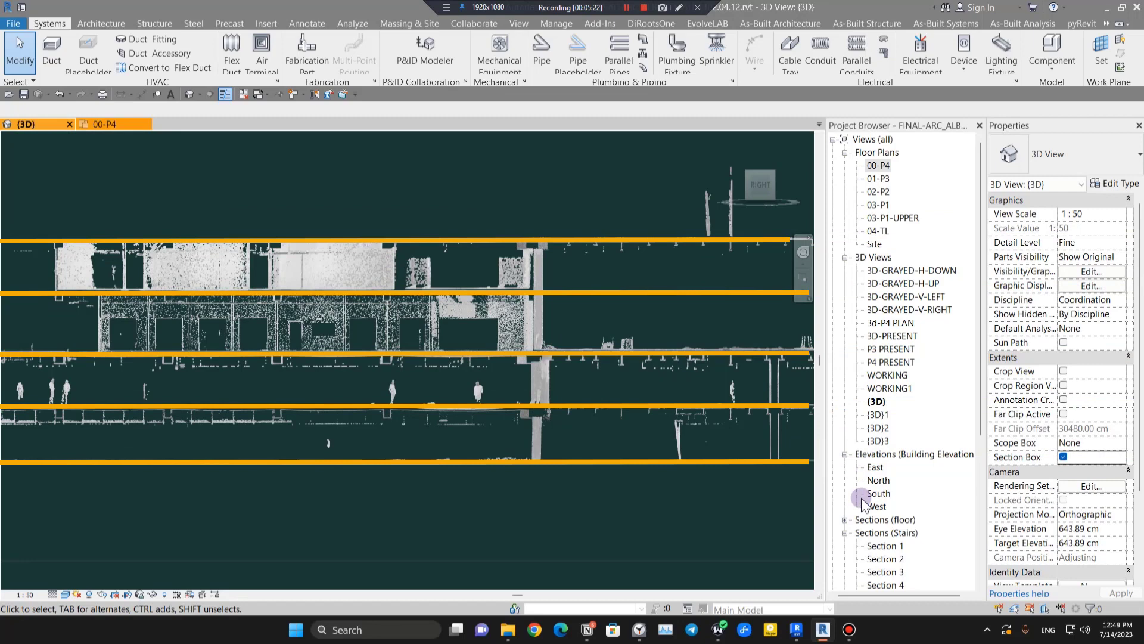
left_click(505, 446)
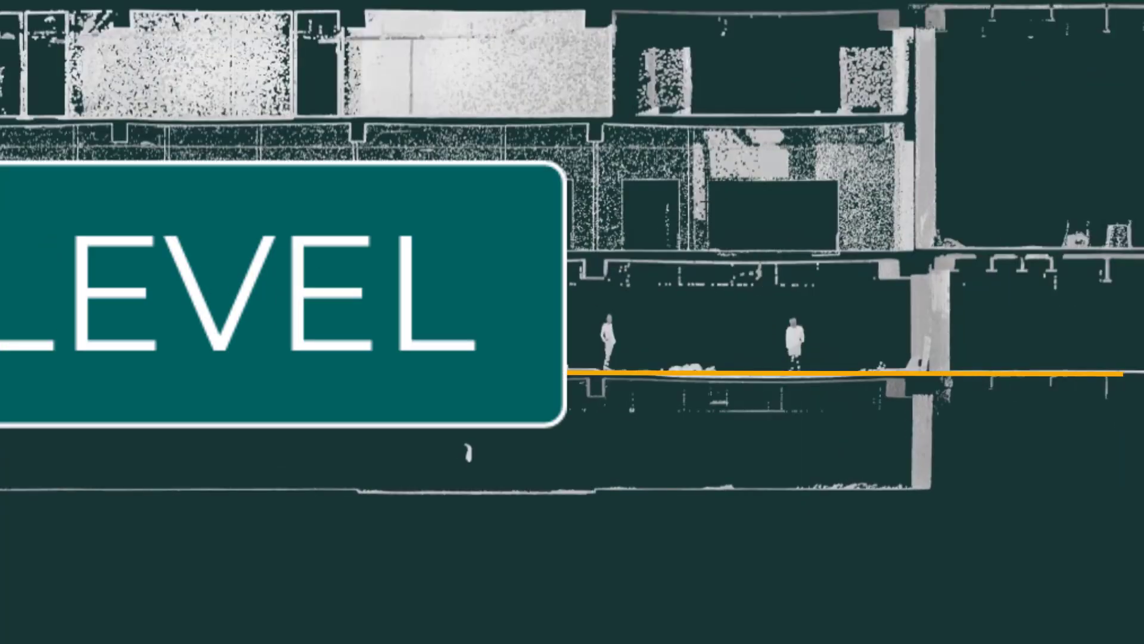
left_click(601, 318)
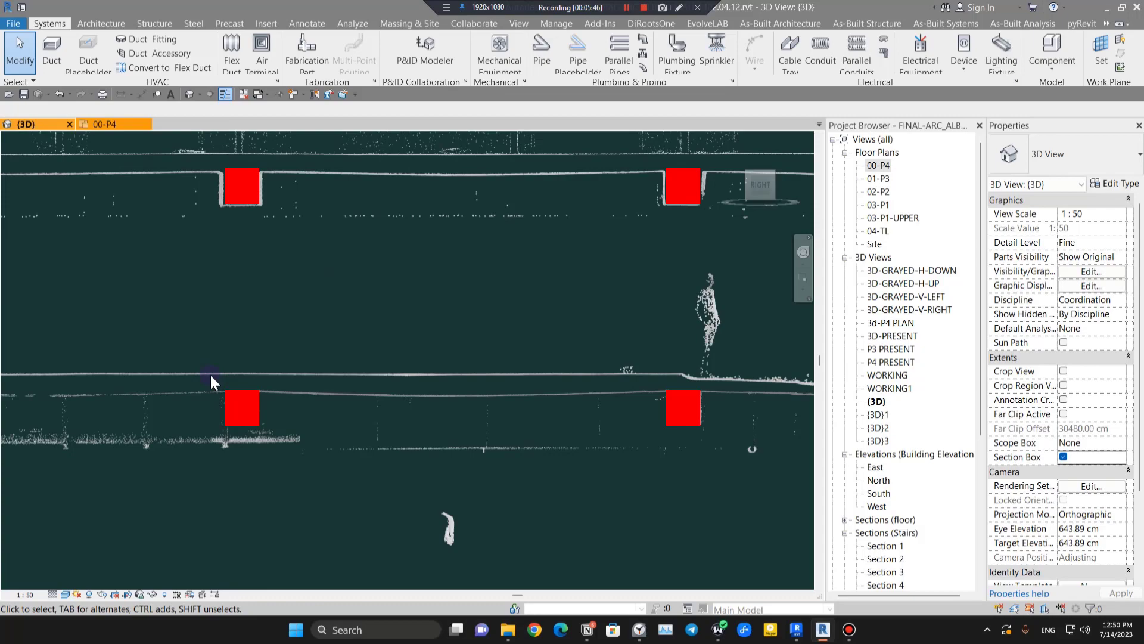
scroll(286, 406, "down", 5)
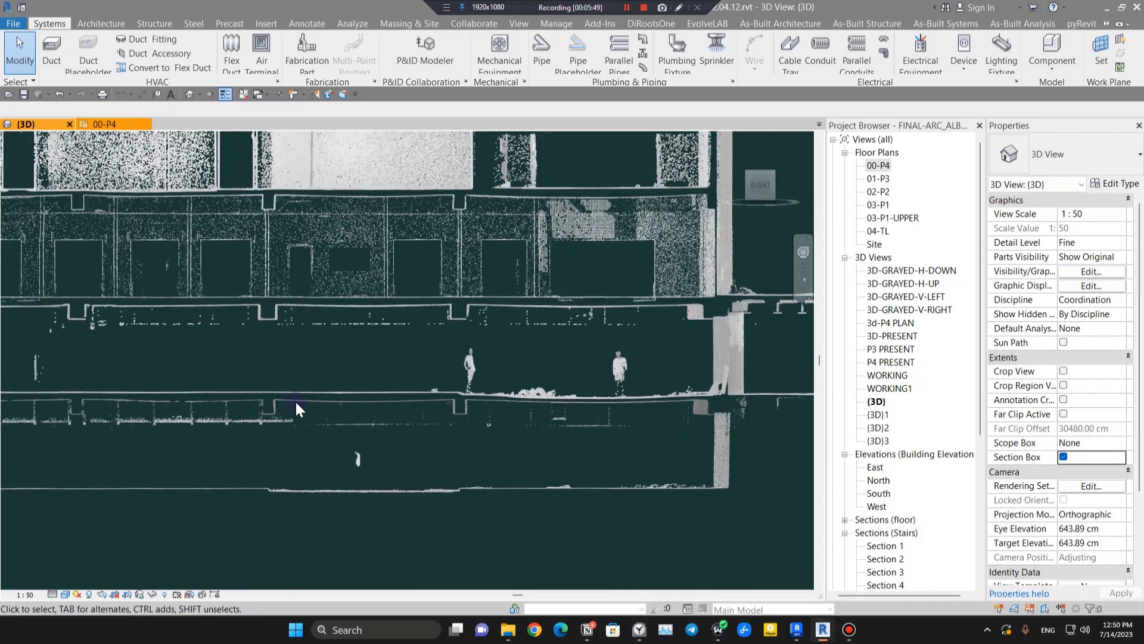
scroll(298, 402, "down", 5)
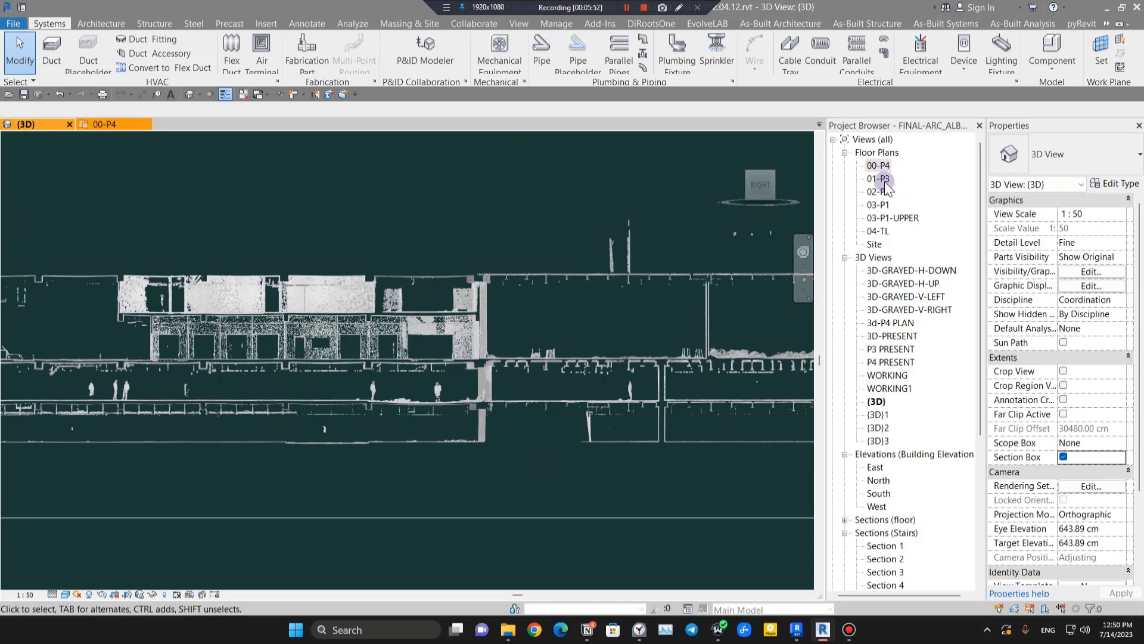
Step: Open the 00-P4 floor plan and set its visibility overrides to show the point cloud instead of the modelled elements
double_click(880, 168)
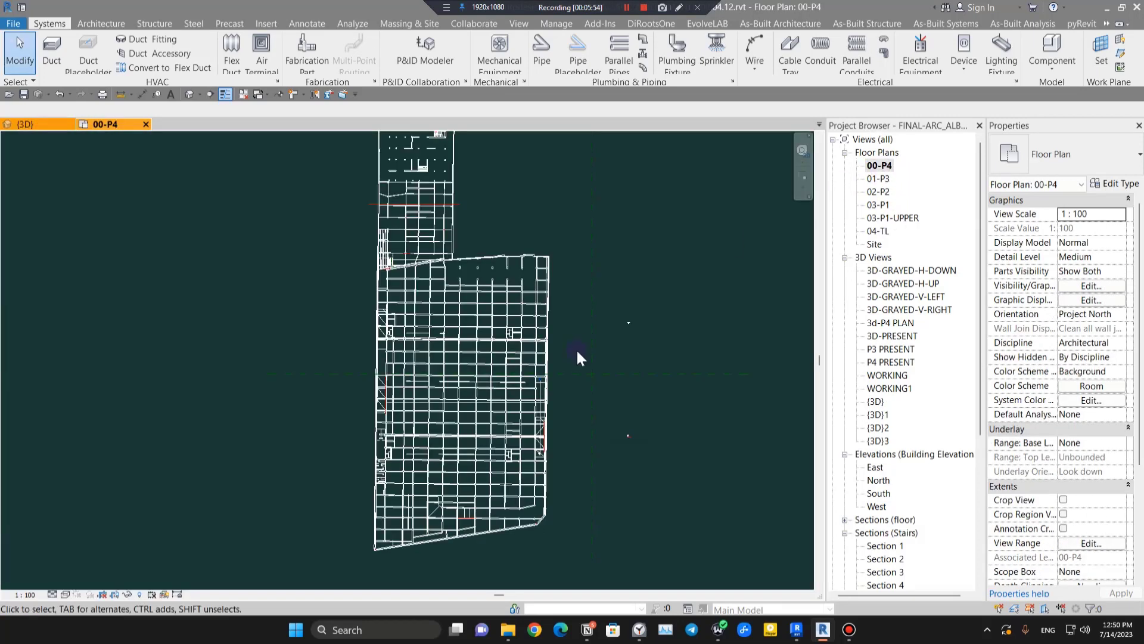
scroll(552, 396, "down", 2)
middle_click_drag(530, 506, 492, 462)
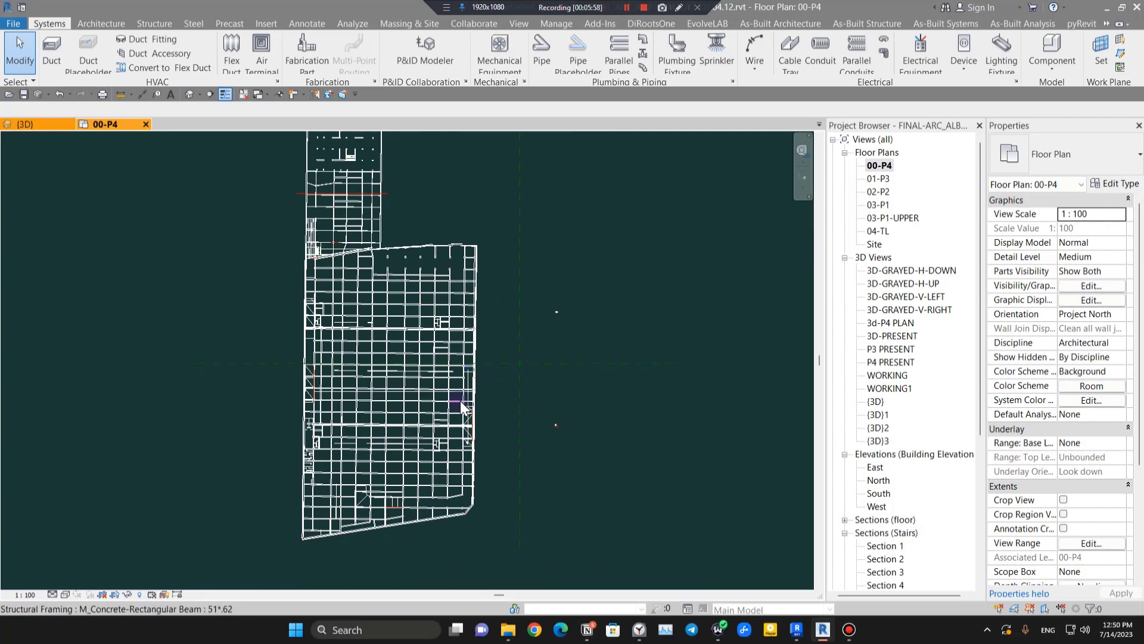
key("v")
key("v")
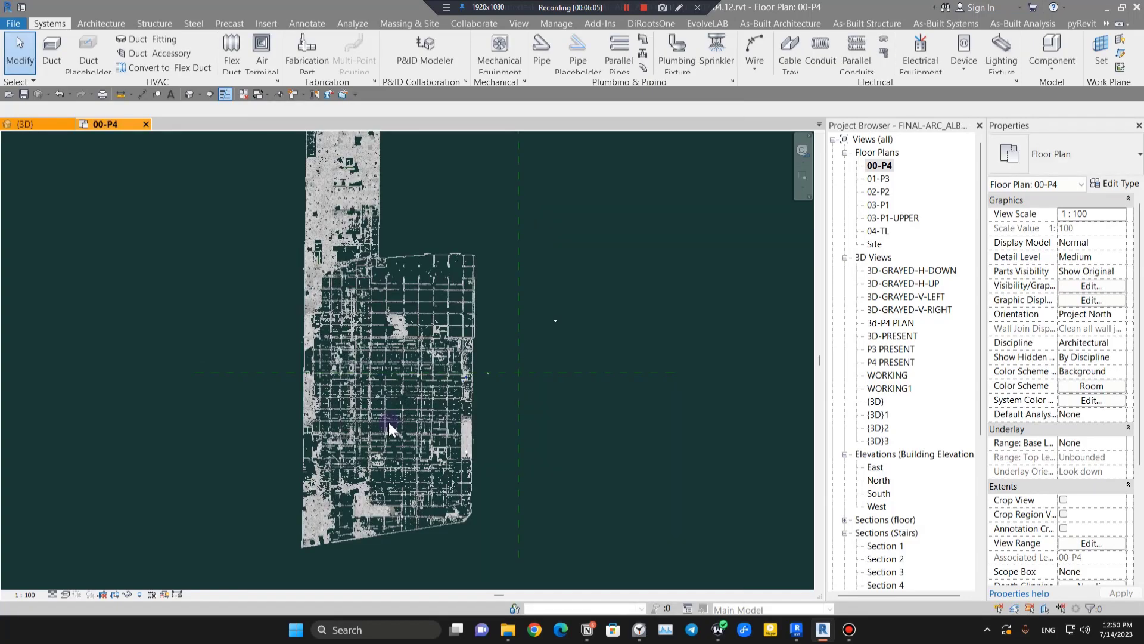
Step: Inspect the column and beam outlines near the two building wings in the 00-P4 scan, and check the plan's view range
scroll(354, 266, "up", 3)
scroll(354, 265, "up", 3)
middle_click_drag(598, 350, 322, 353)
middle_click_drag(641, 341, 379, 321)
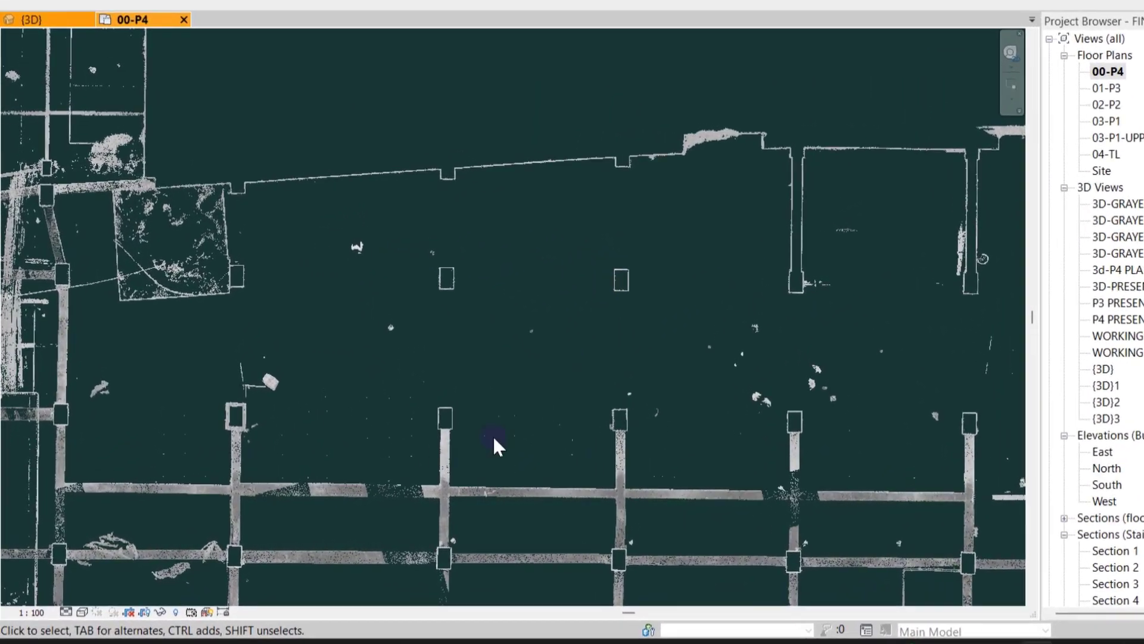
scroll(370, 394, "down", 3)
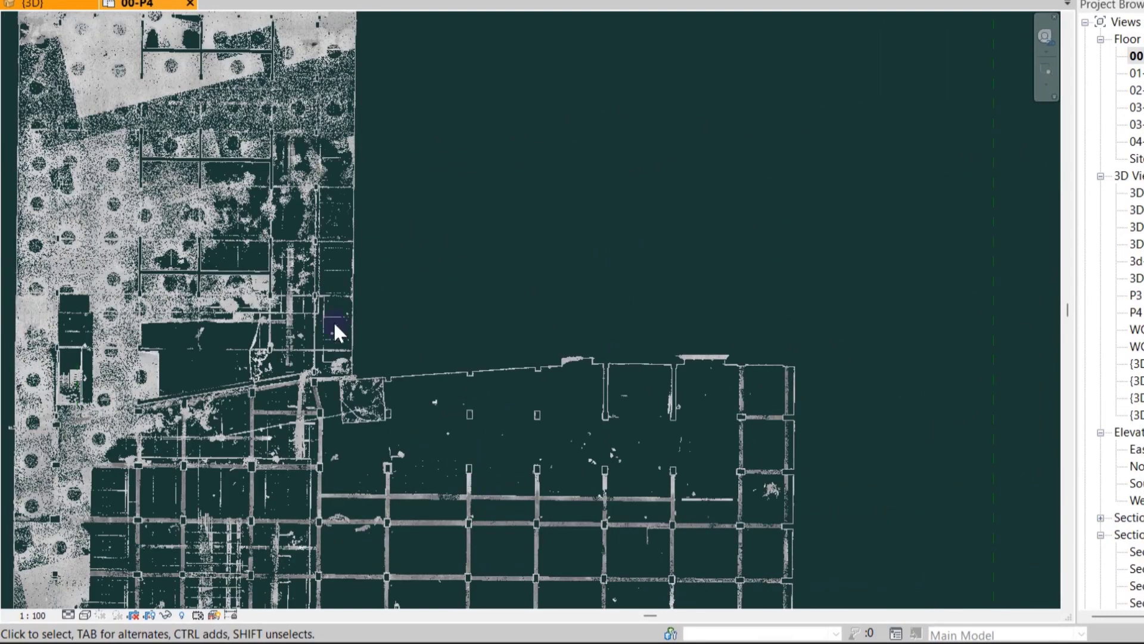
middle_click_drag(405, 346, 507, 399)
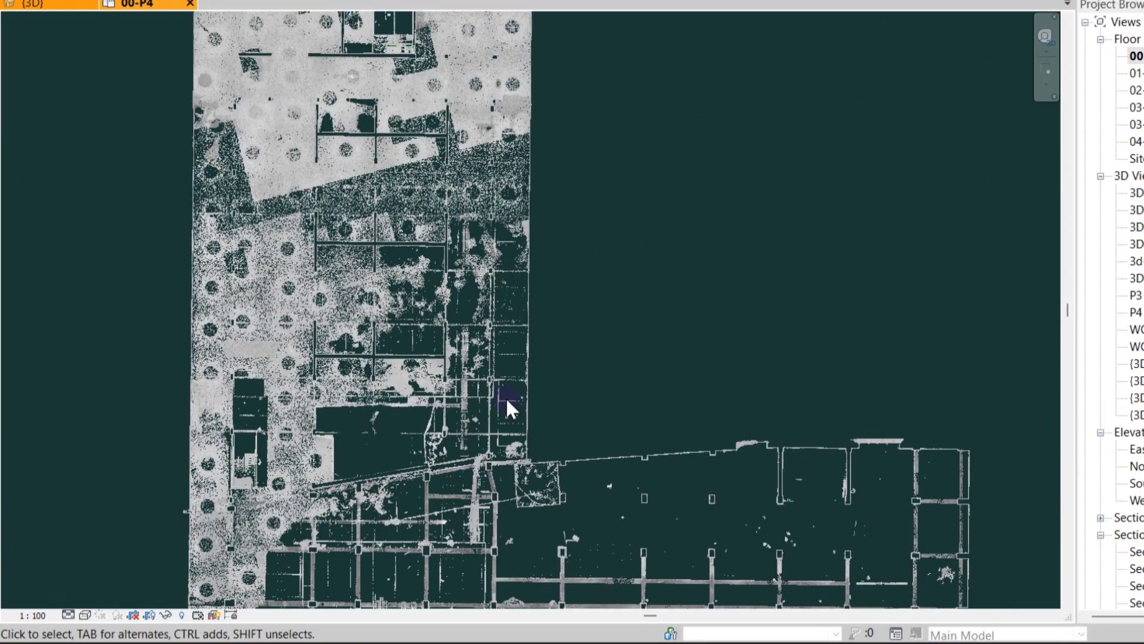
key("v")
key("r")
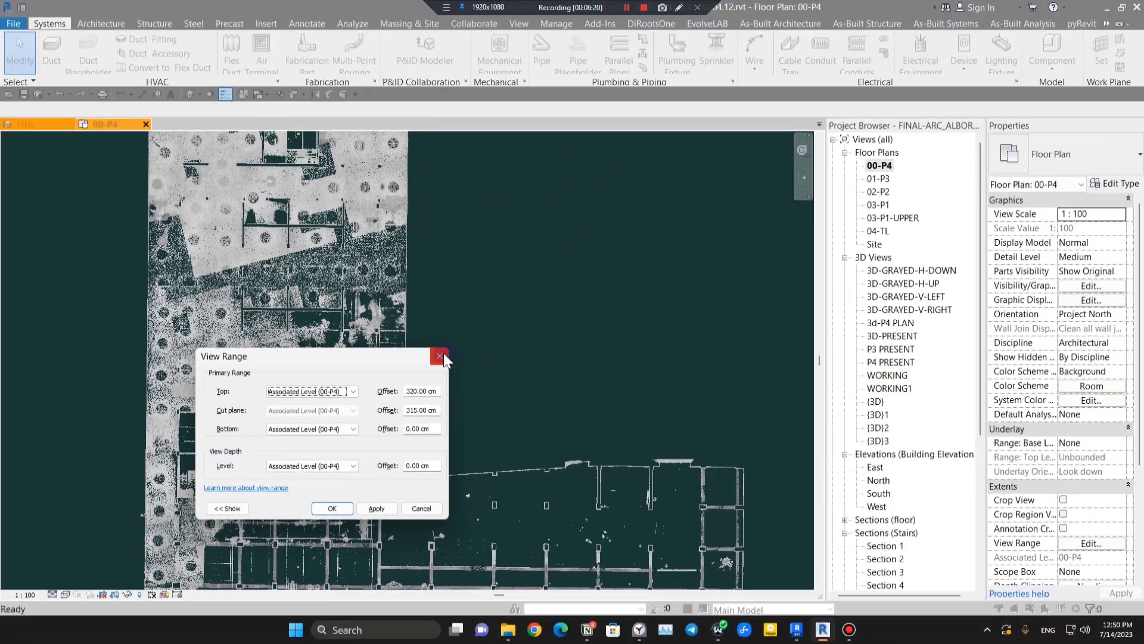
left_click(599, 278)
Step: Examine the beam grid across the rest of the 00-P4 point cloud at the current cut height
middle_click_drag(638, 371, 642, 168)
scroll(486, 564, "down", 1)
middle_click_drag(486, 563, 452, 234)
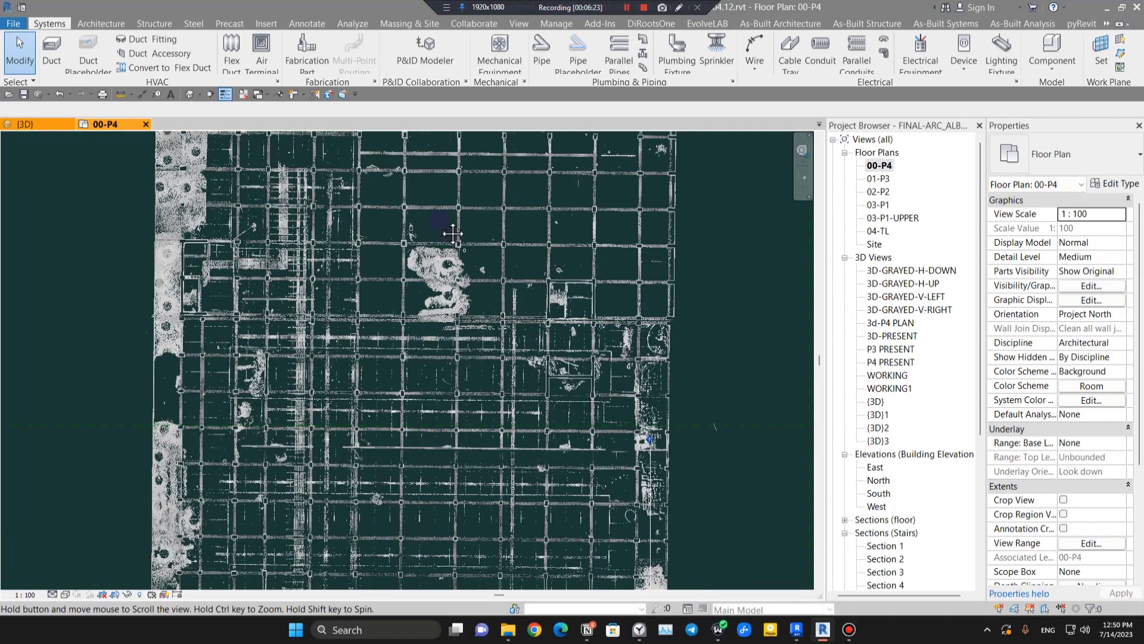
middle_click_drag(511, 529, 398, 456)
scroll(399, 452, "up", 3)
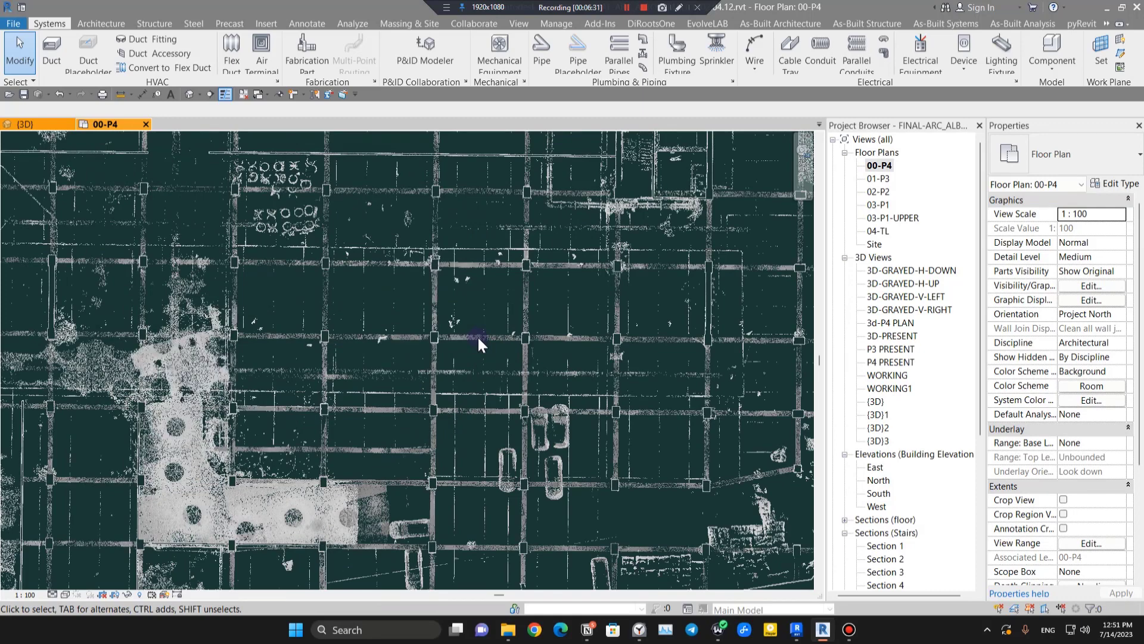
scroll(545, 414, "down", 3)
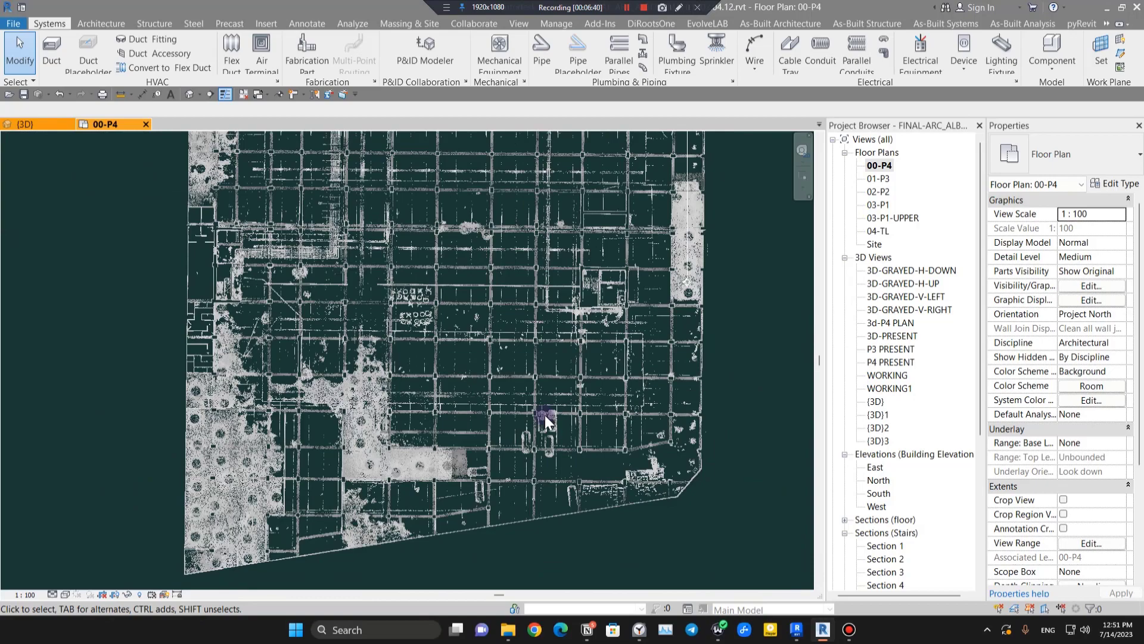
mouse_move(505, 270)
middle_mouse_down()
mouse_move(476, 379)
mouse_move(459, 542)
middle_mouse_up()
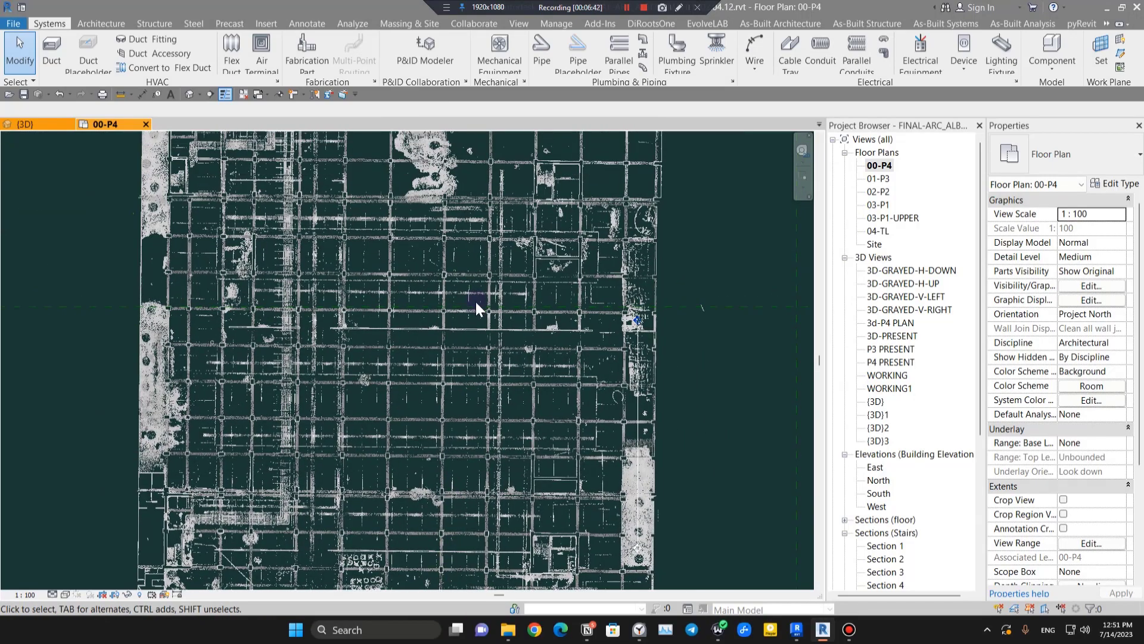
middle_click_drag(485, 296, 464, 486)
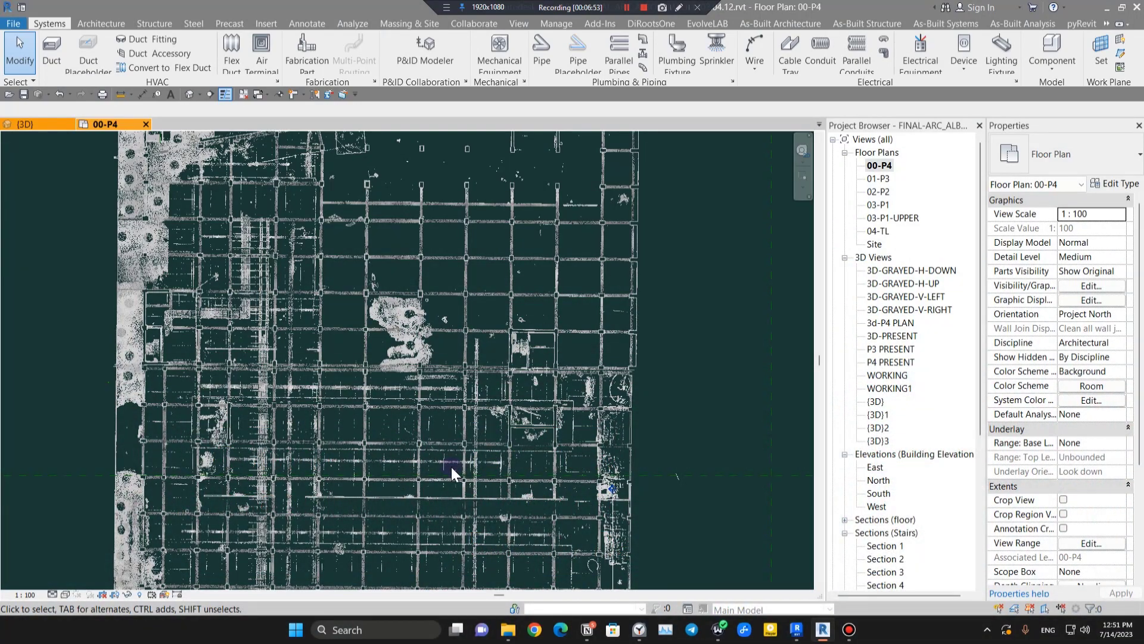
scroll(451, 467, "down", 6)
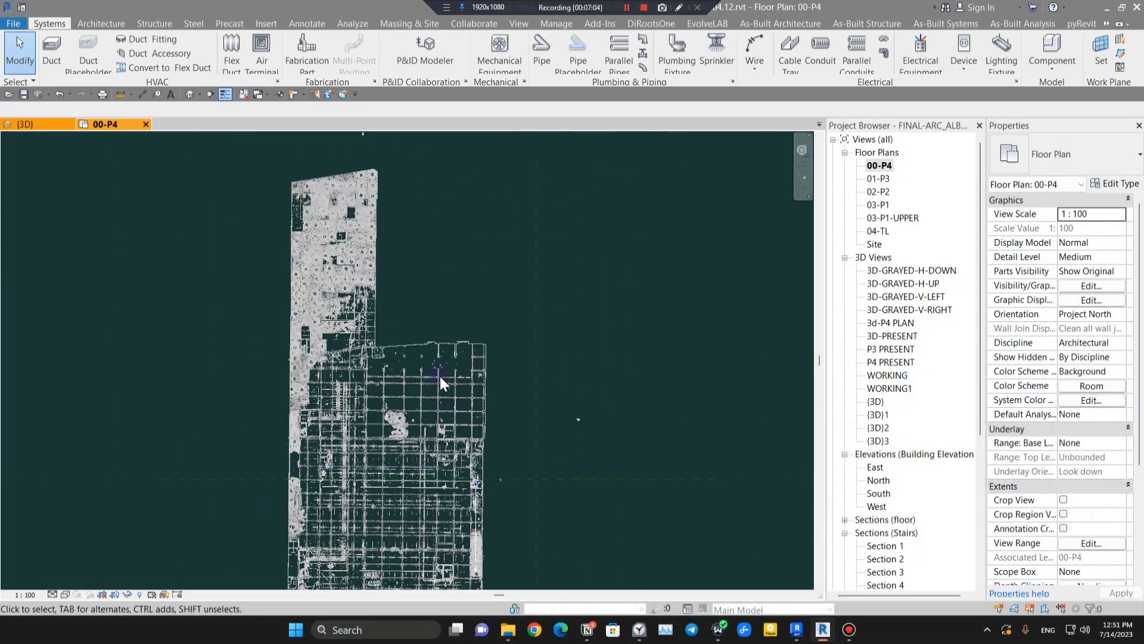
Step: Set the cut plane offset in the 00-P4 view range to 150 cm and apply it
scroll(440, 376, "up", 5)
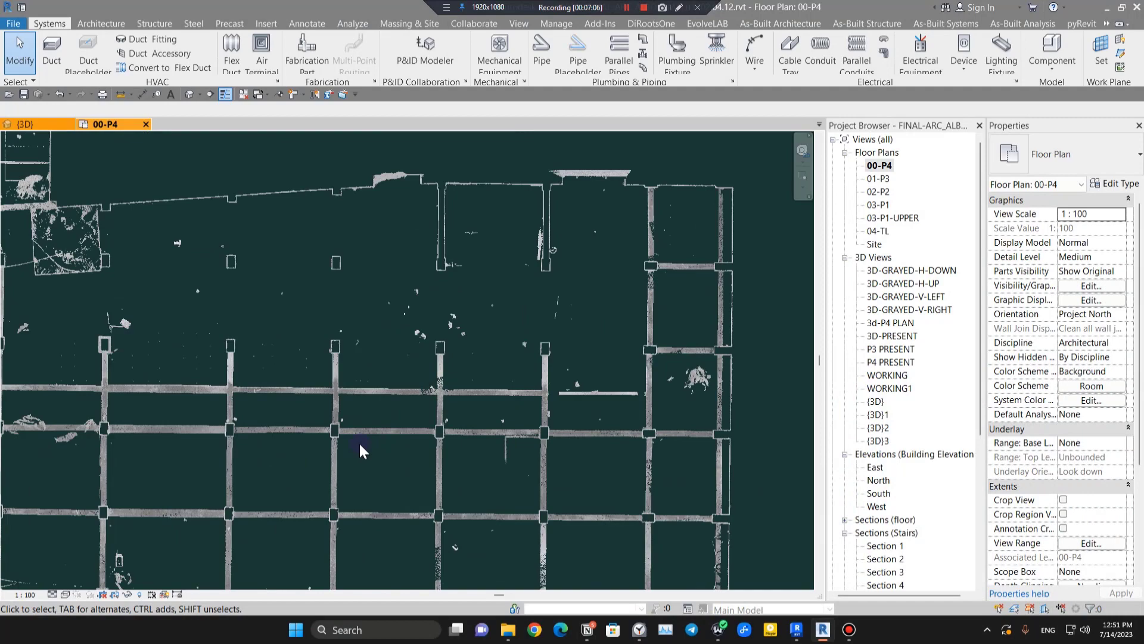
key("v")
key("r")
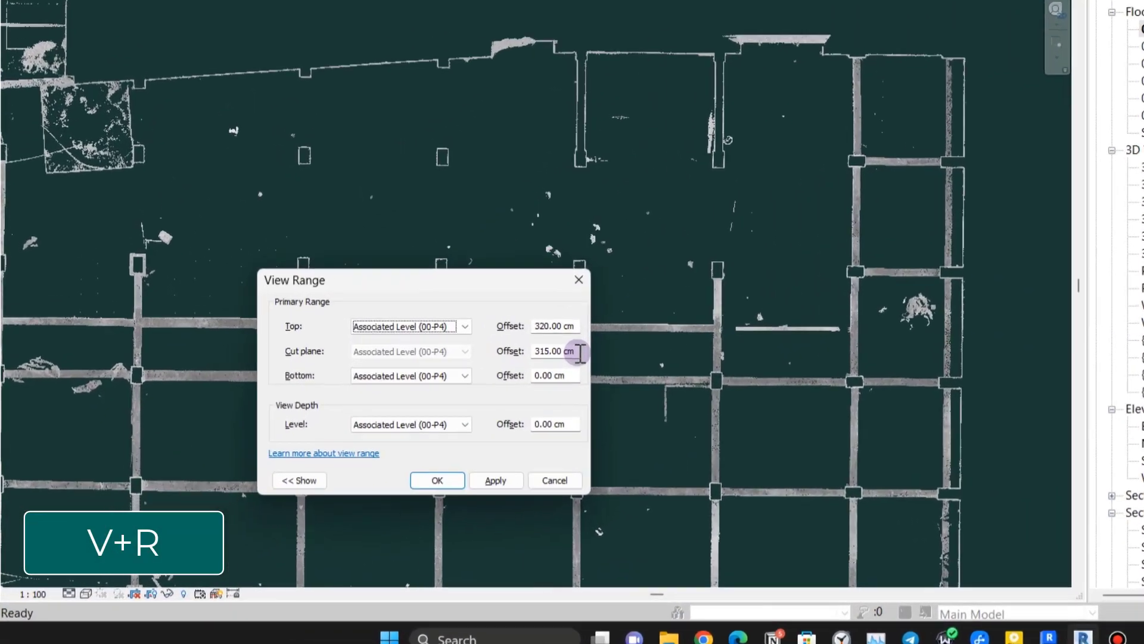
left_click_drag(580, 351, 416, 347)
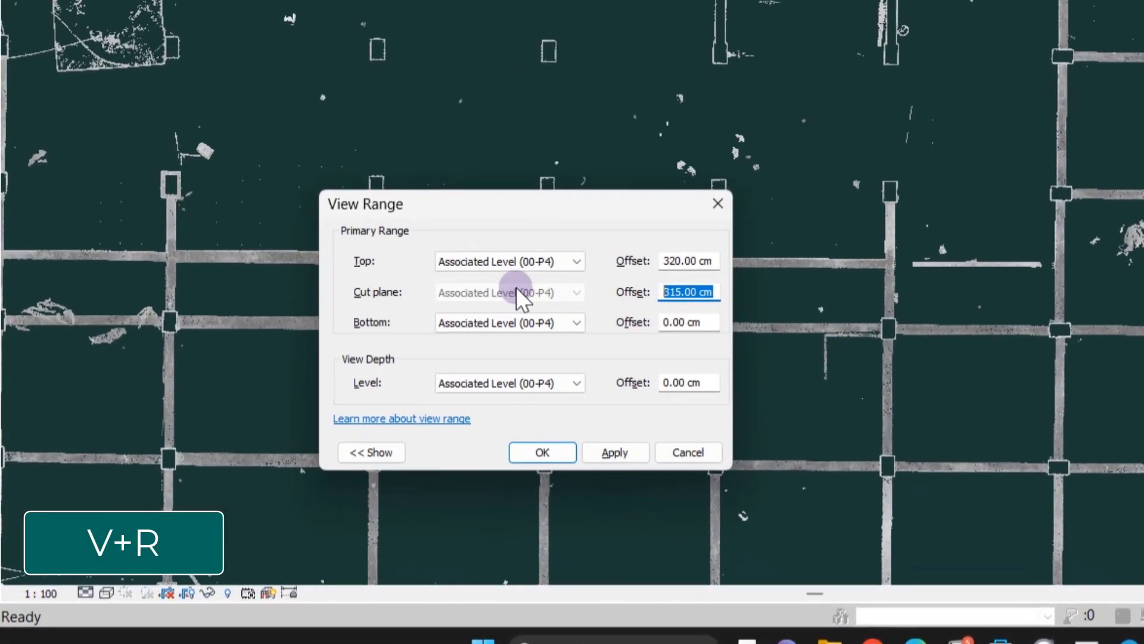
type("150")
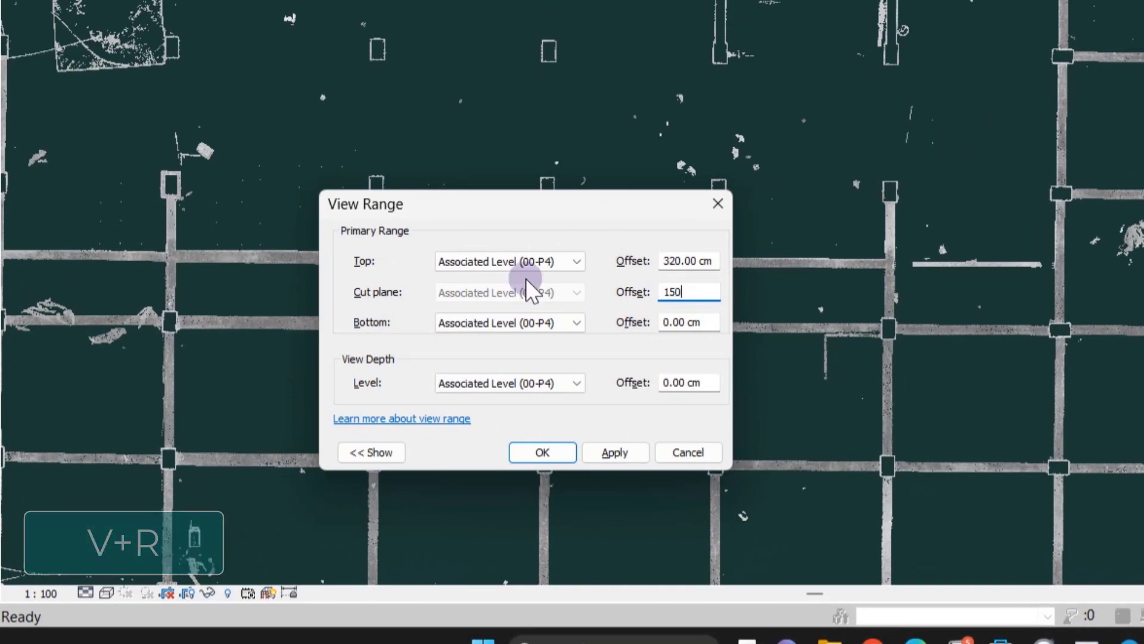
left_click(570, 458)
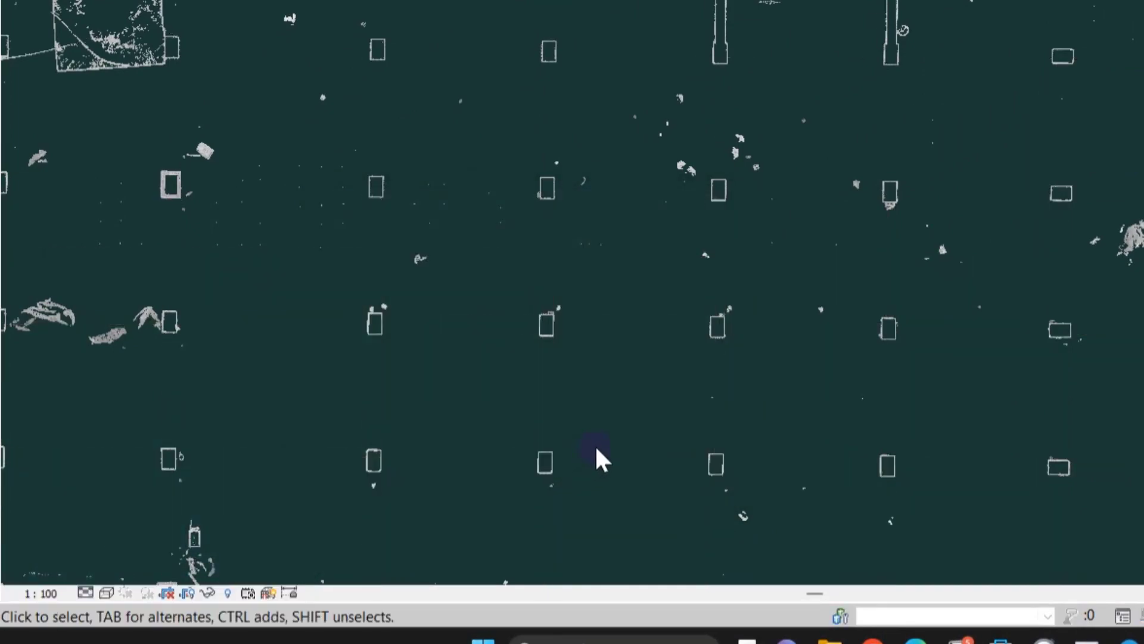
Step: Examine the column and wall outlines across the 00-P4 point cloud at the lowered cut plane
scroll(685, 449, "down", 3)
middle_click_drag(628, 394, 577, 80)
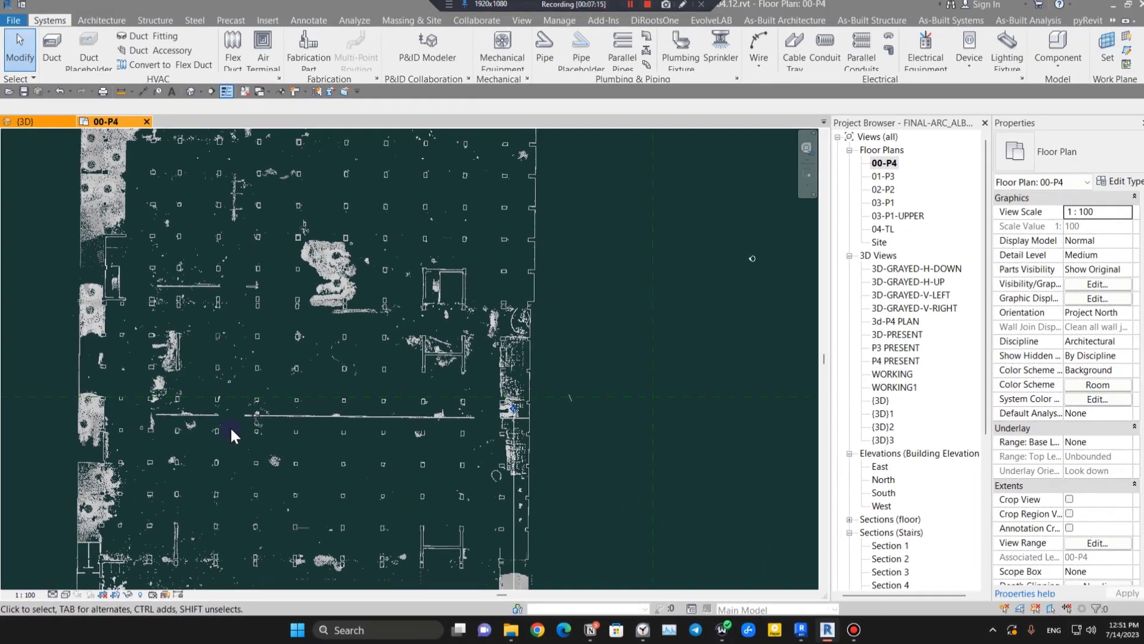
scroll(285, 406, "up", 3)
scroll(285, 406, "up", 3)
scroll(285, 405, "down", 3)
middle_click_drag(460, 507, 343, 220)
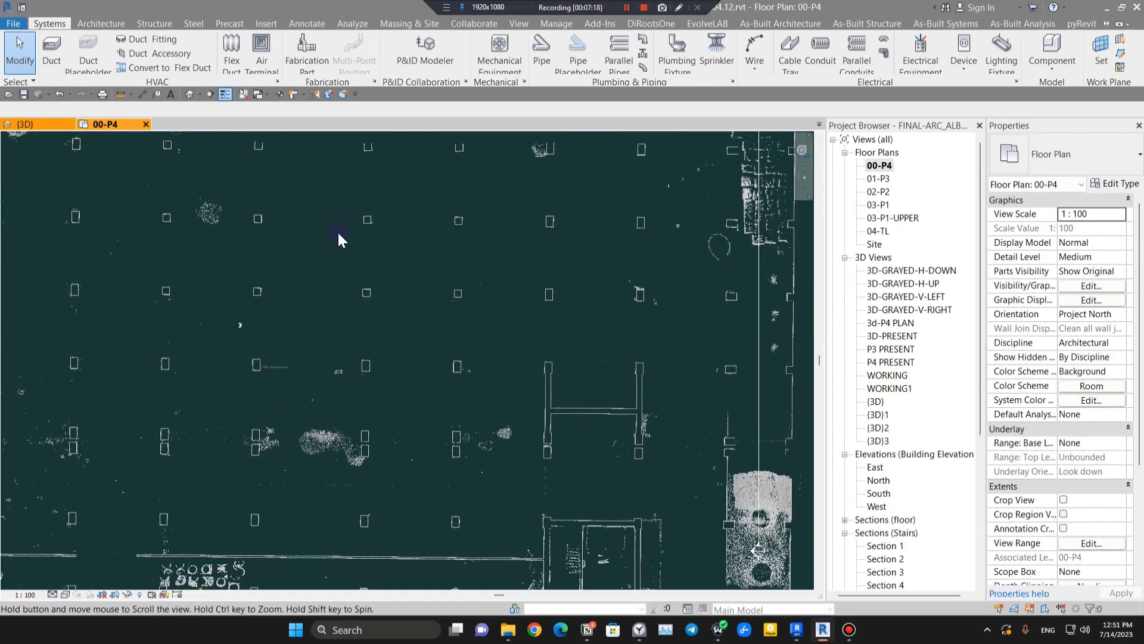
middle_click_drag(403, 314, 388, 290)
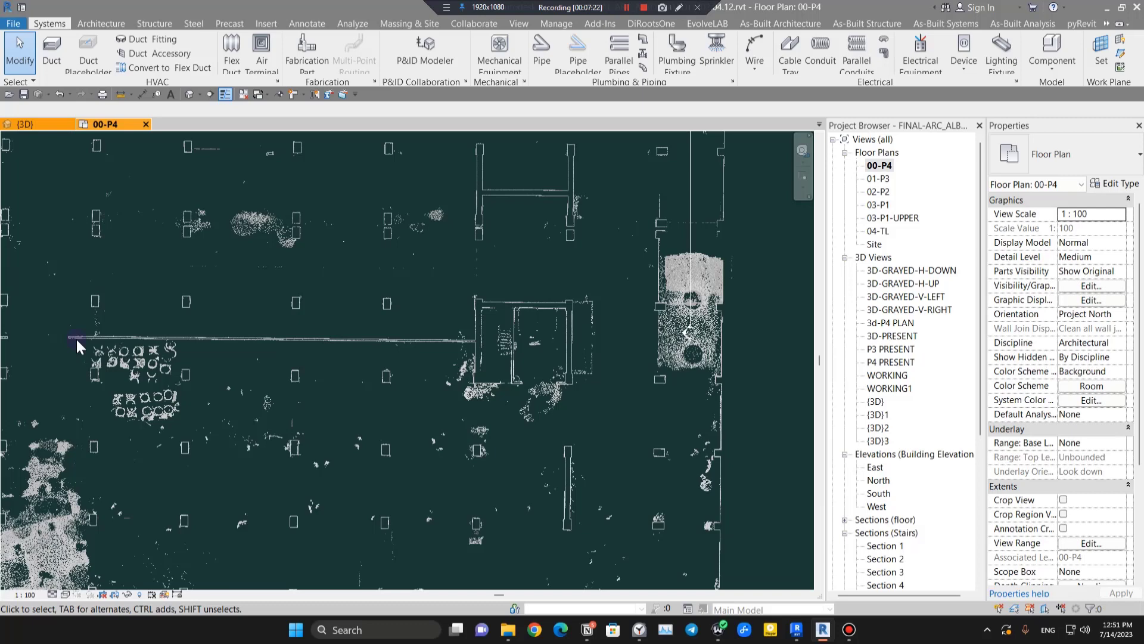
scroll(66, 334, "up", 5)
middle_click_drag(84, 396, 250, 392)
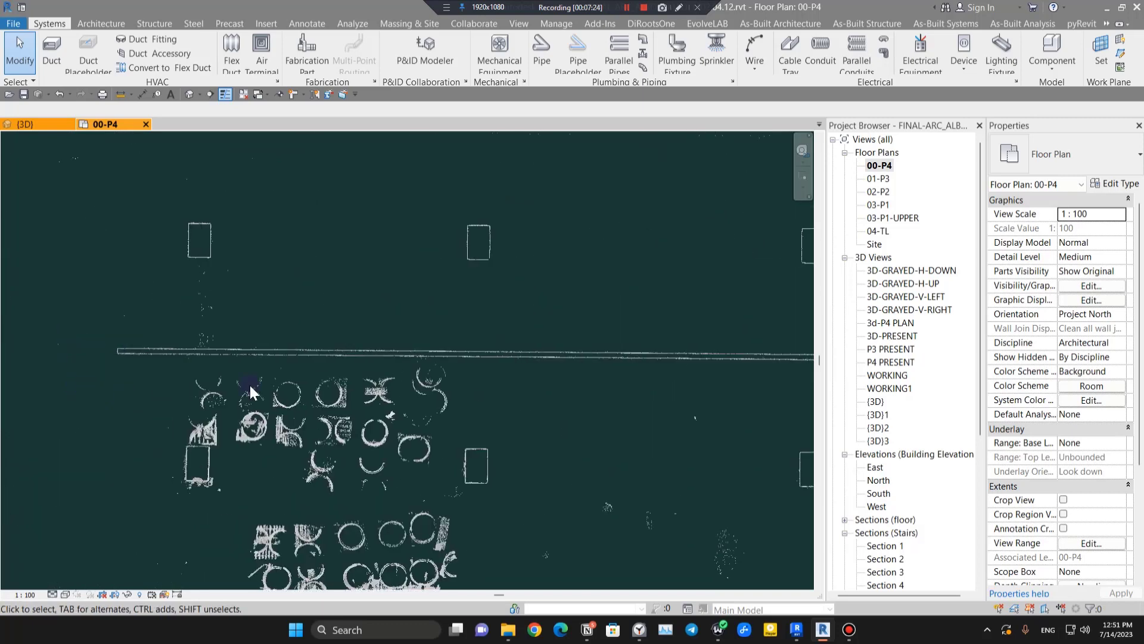
left_click(101, 23)
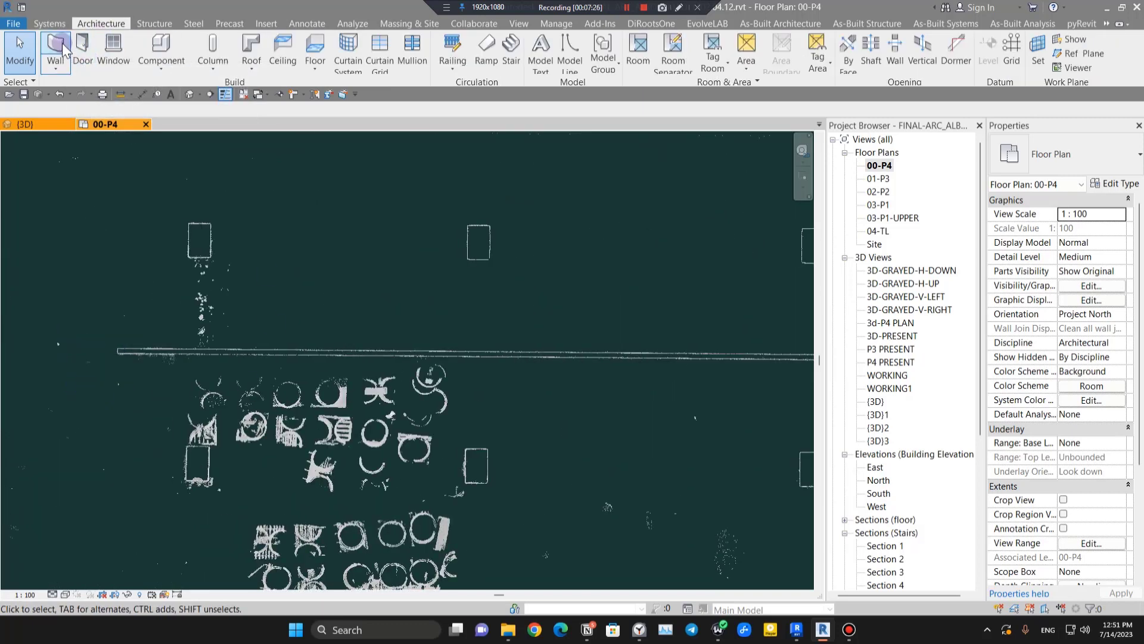
left_click(55, 50)
scroll(131, 352, "up", 3)
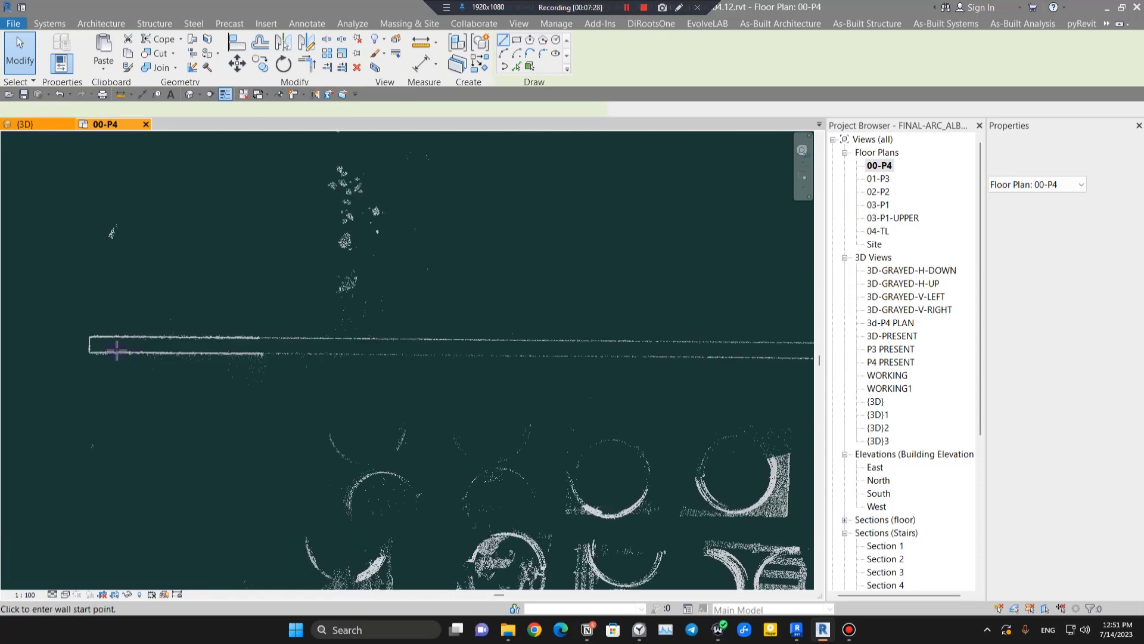
scroll(77, 354, "up", 3)
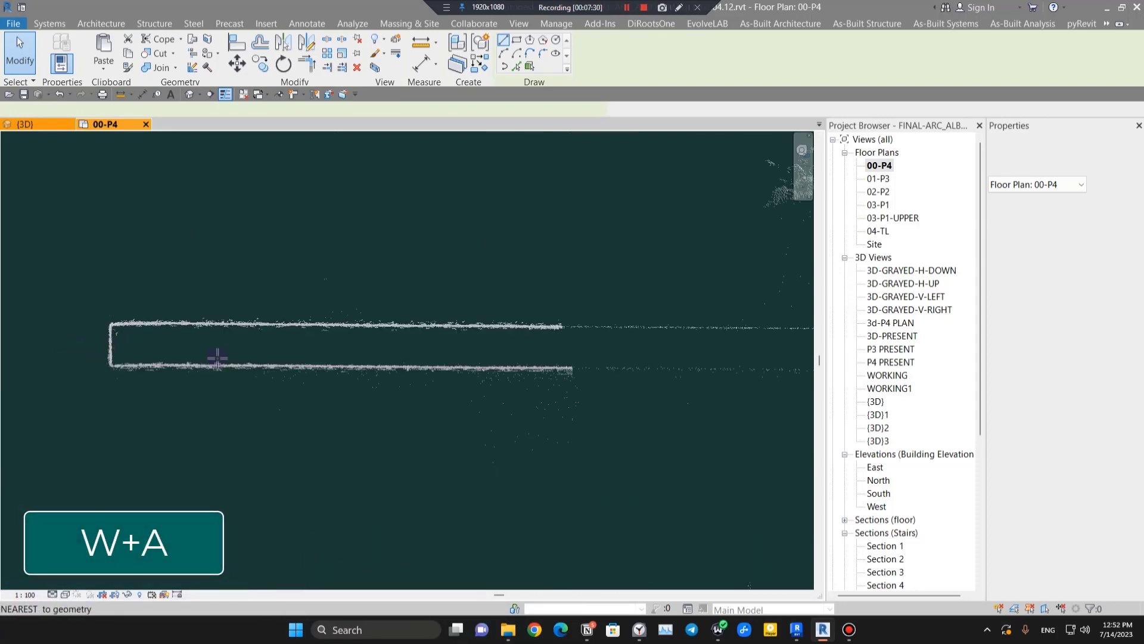
key("Escape")
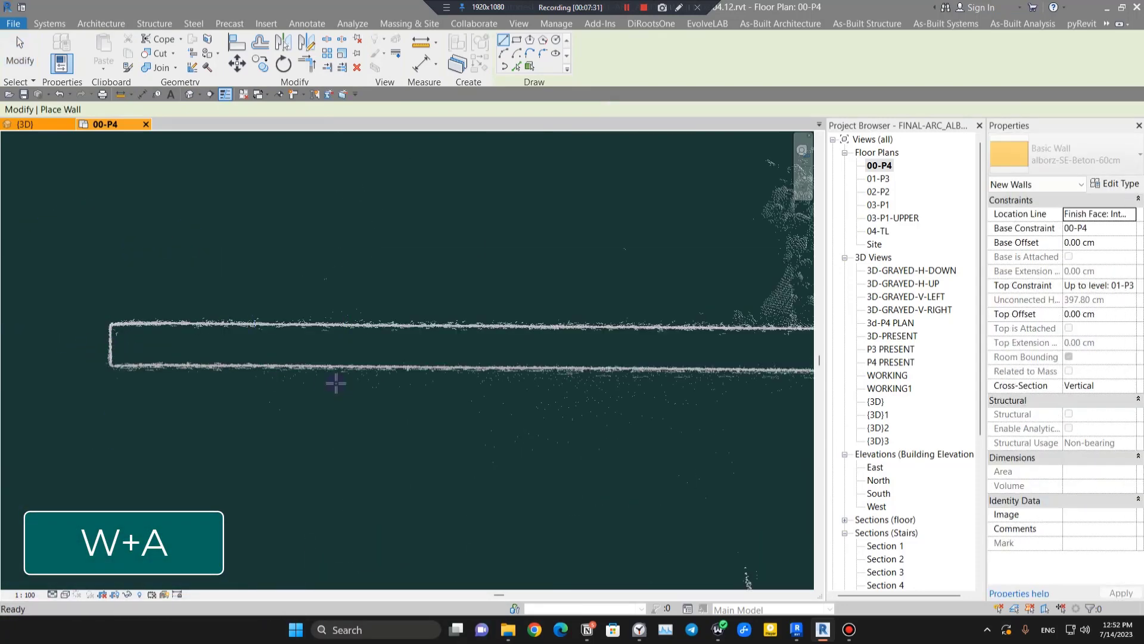
key("Escape")
Step: Turn on the Walls category in the visibility/graphic overrides of the 00-P4 floor plan
key("v")
key("g")
left_click(335, 385)
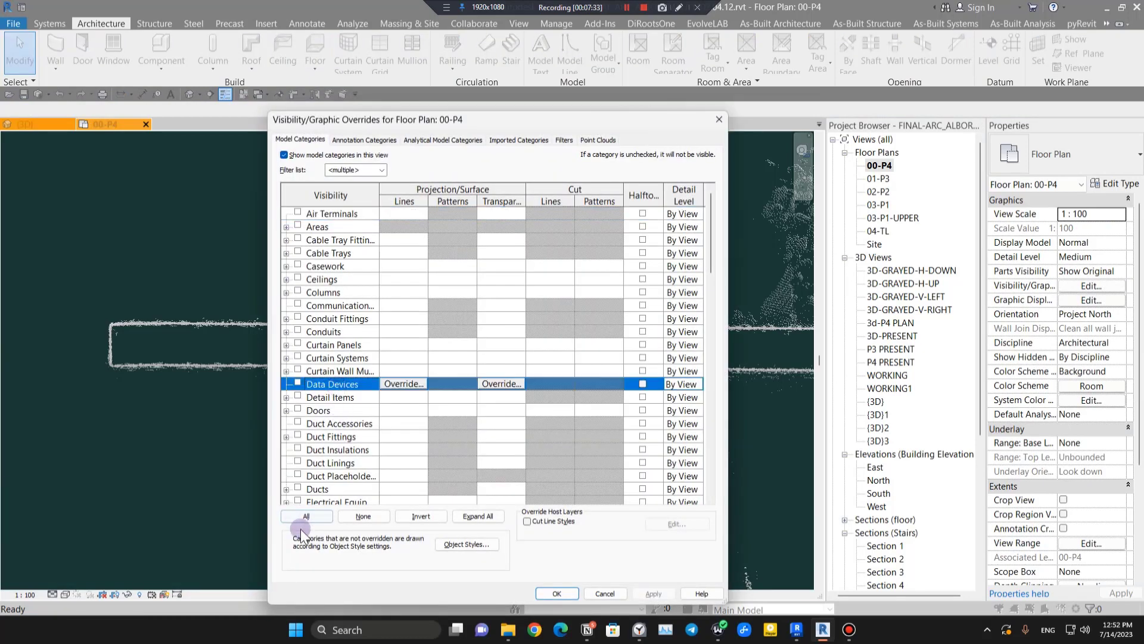
key("w")
left_click(556, 590)
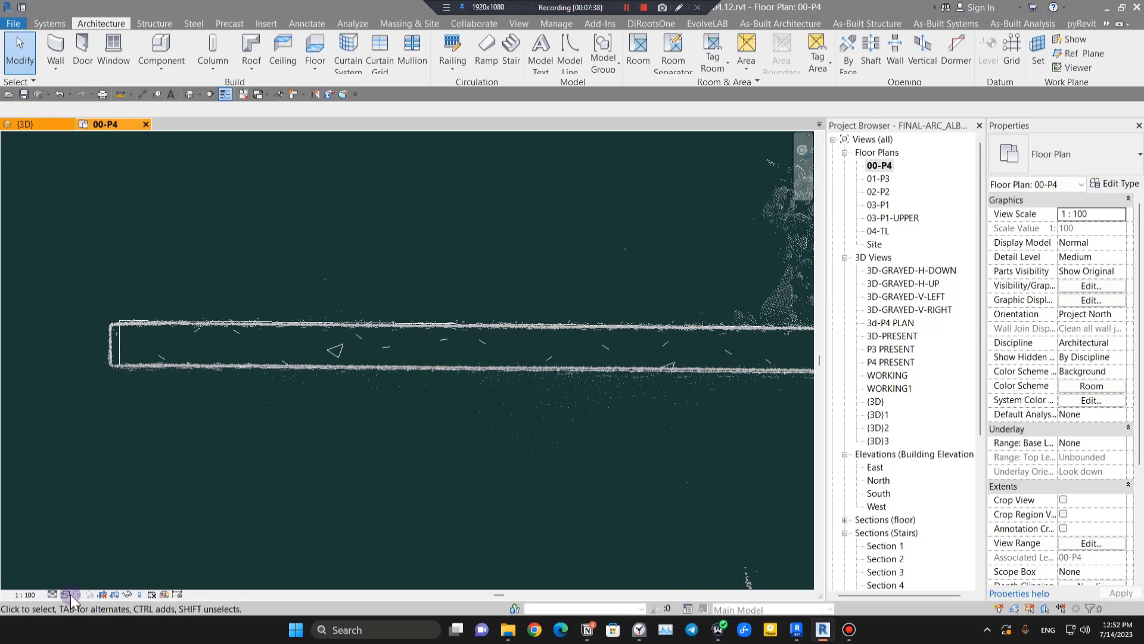
Step: Switch the plan to a visual style with colour-filled walls and delete the existing 20 cm concrete wall over the long scanned partition
left_click(64, 595)
left_click(84, 557)
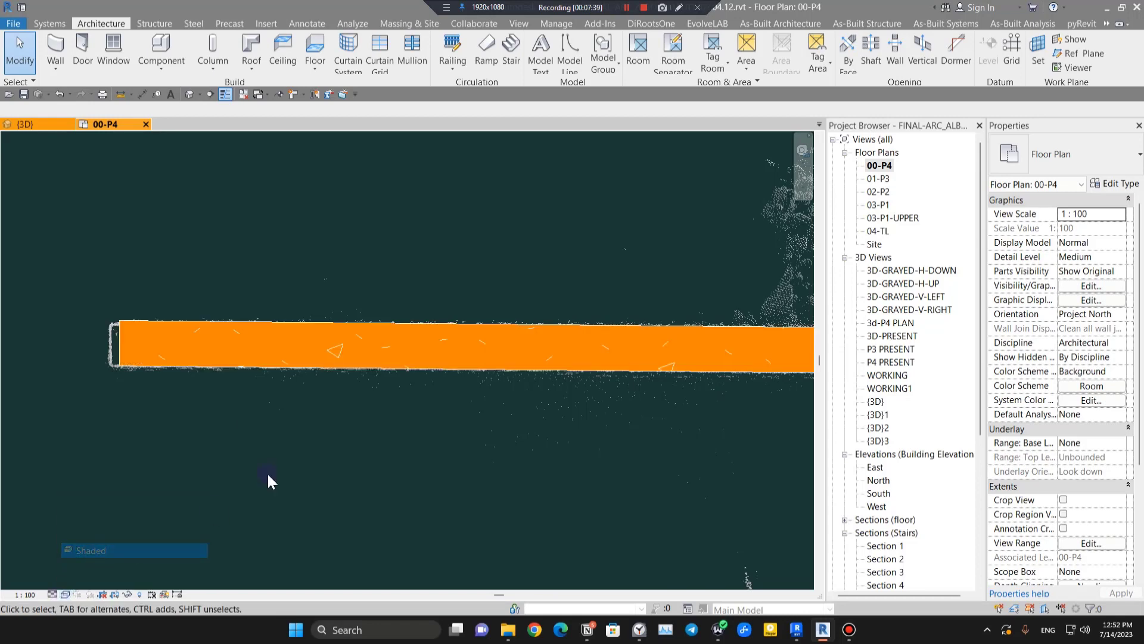
left_click(293, 363)
scroll(293, 363, "down", 1)
key("Delete")
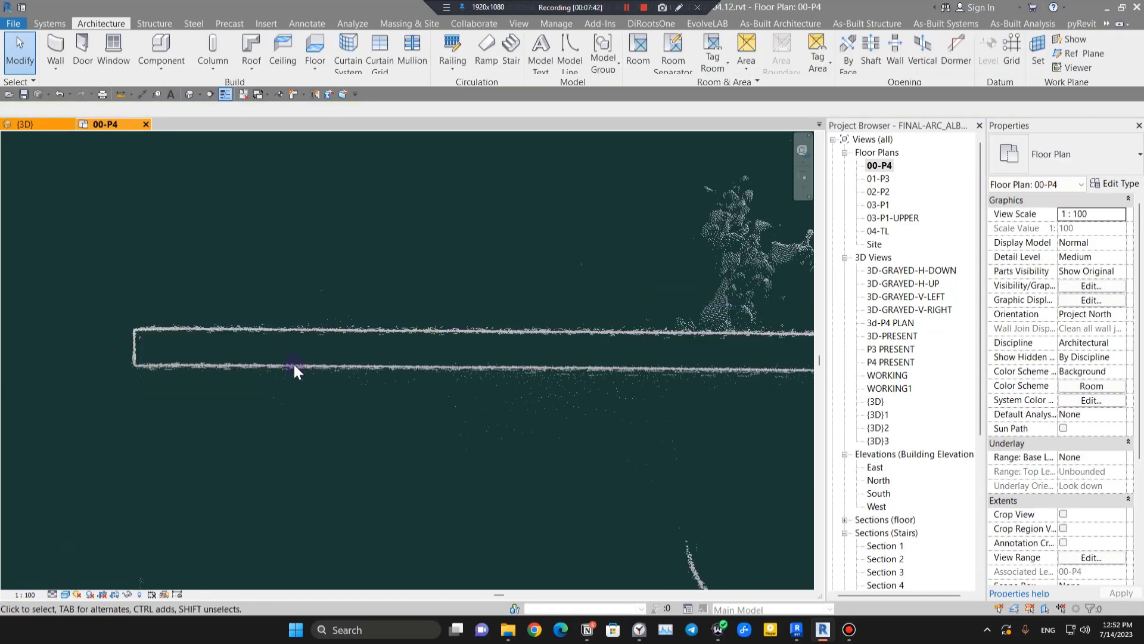
Step: Start an architectural wall and set its type to alborz-SE-Beton-15cm
key("w")
key("a")
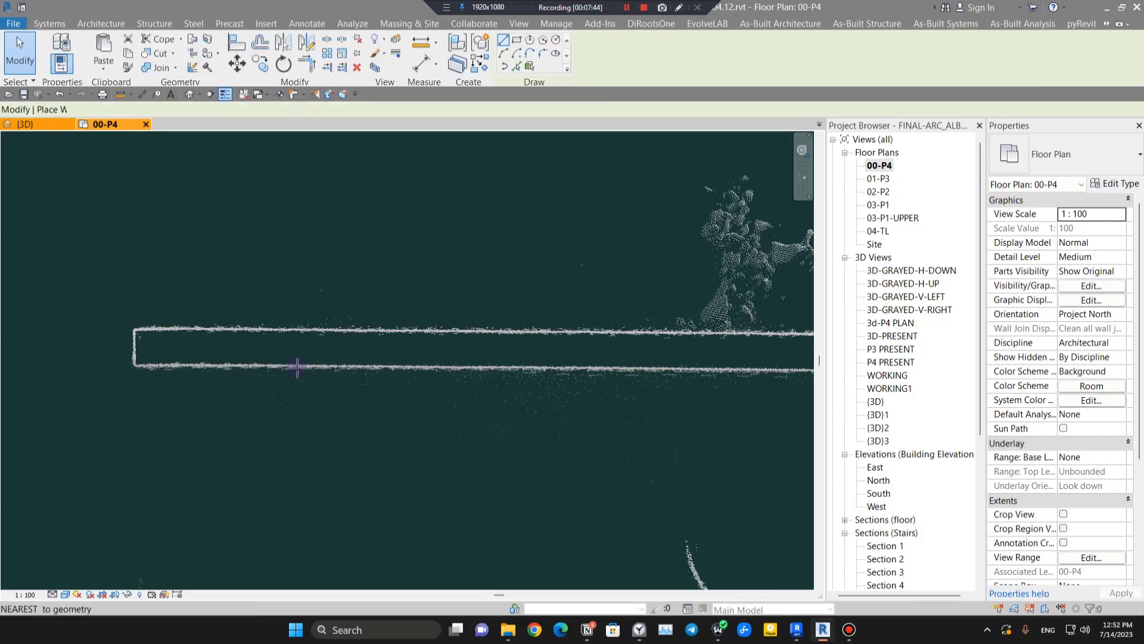
left_click(138, 363)
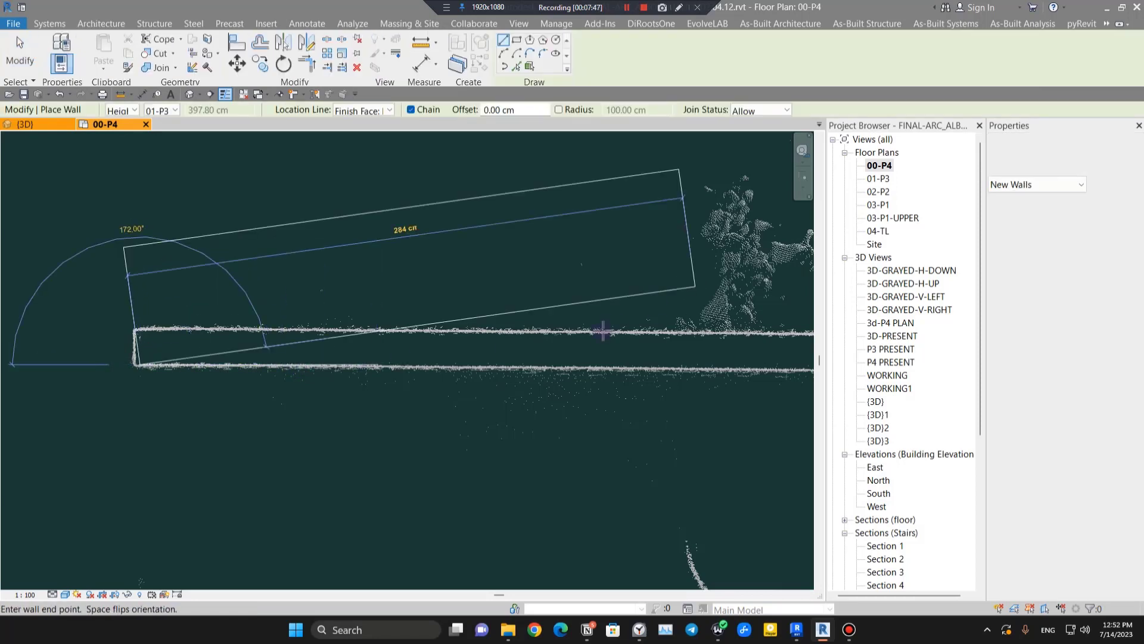
left_click(1061, 161)
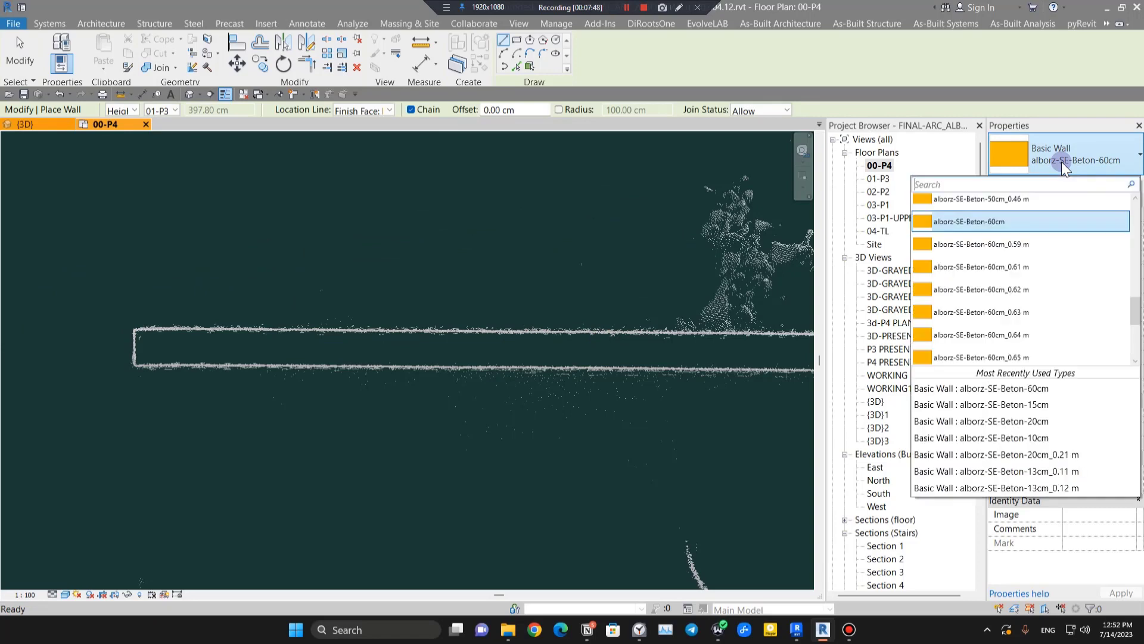
type("15")
key("Return")
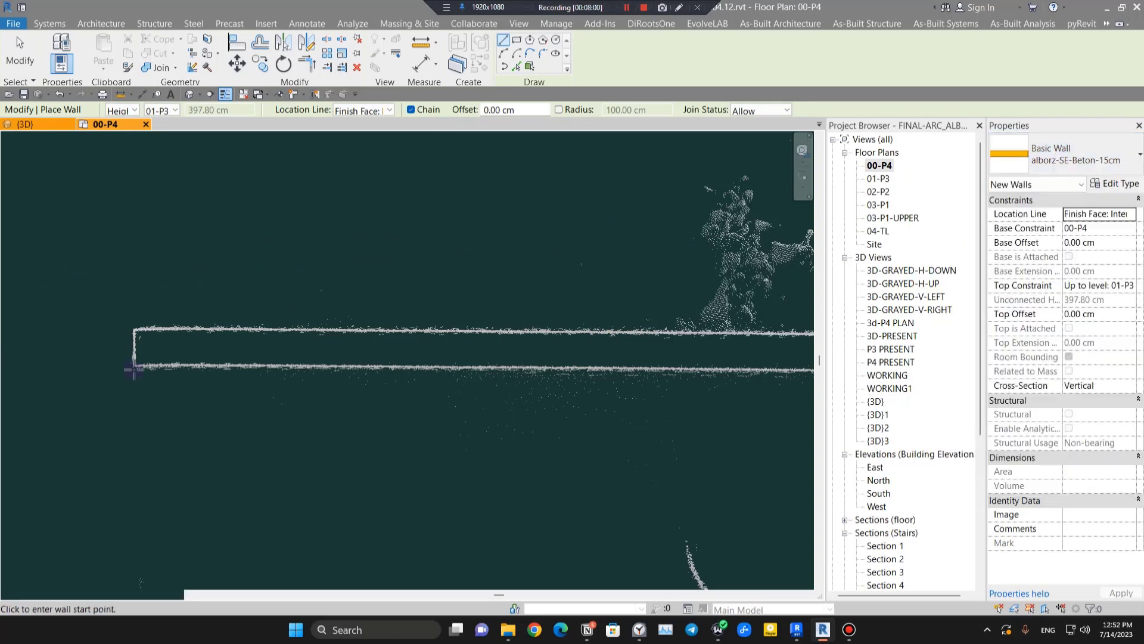
scroll(132, 369, "up", 5)
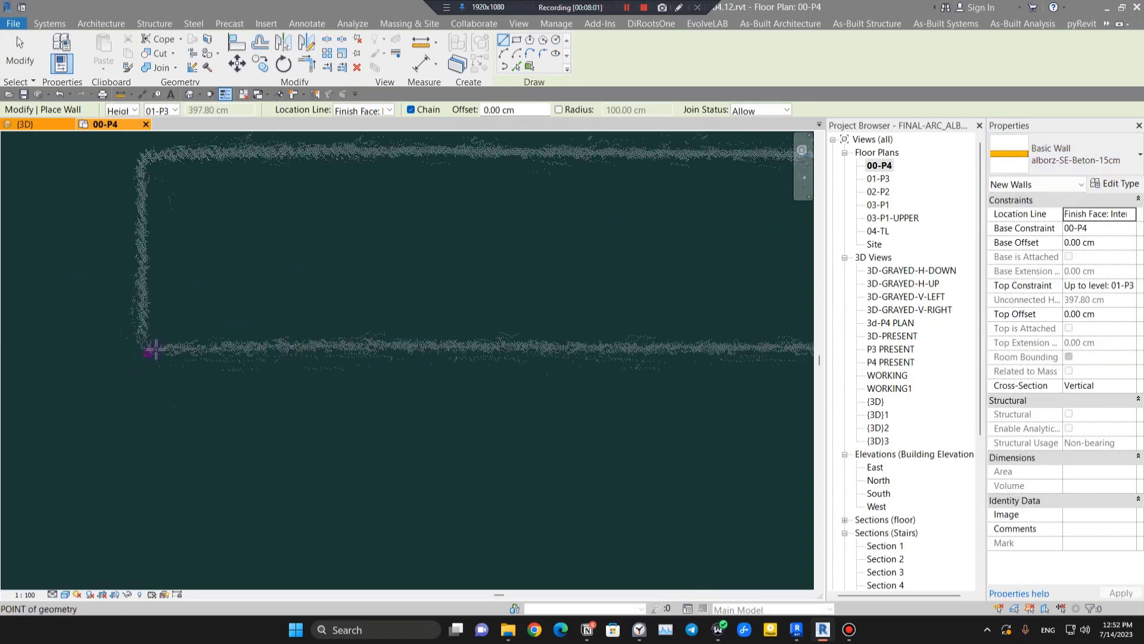
left_click(151, 348)
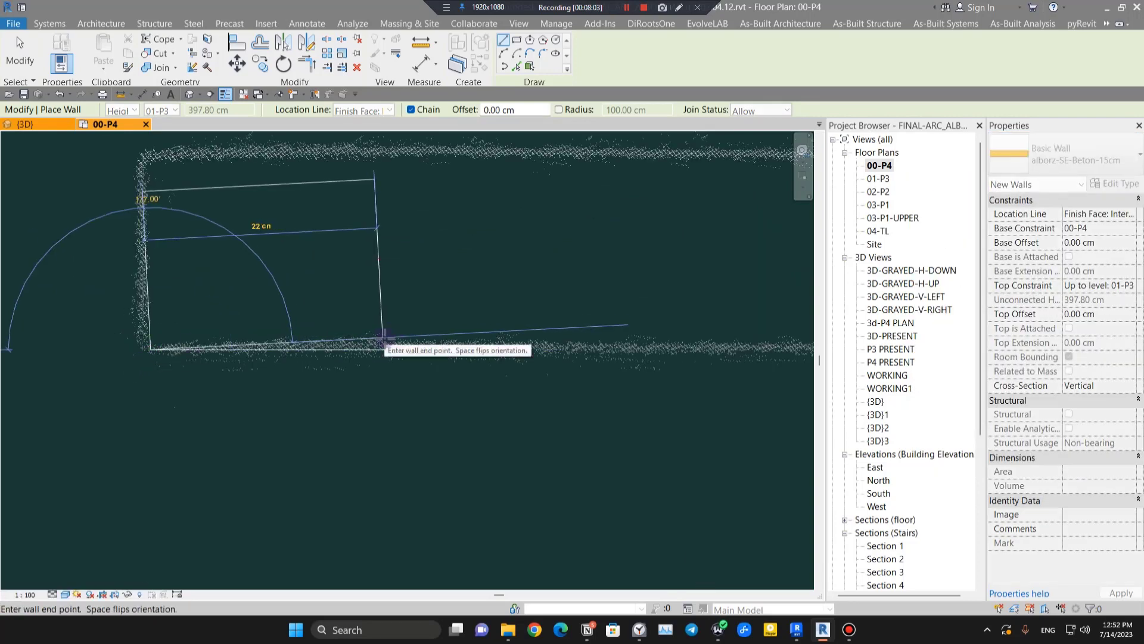
scroll(384, 337, "down", 5)
scroll(394, 340, "down", 4)
middle_click_drag(598, 350, 8, 403)
middle_click_drag(405, 464, 221, 456)
middle_click_drag(600, 458, 38, 465)
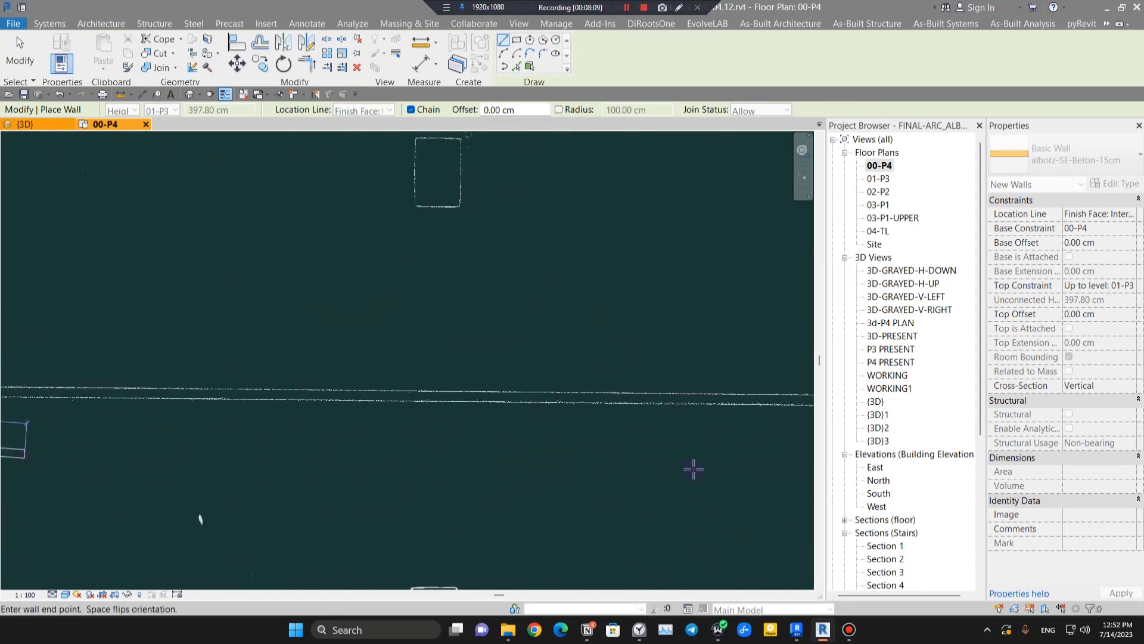
middle_click_drag(654, 472, 317, 481)
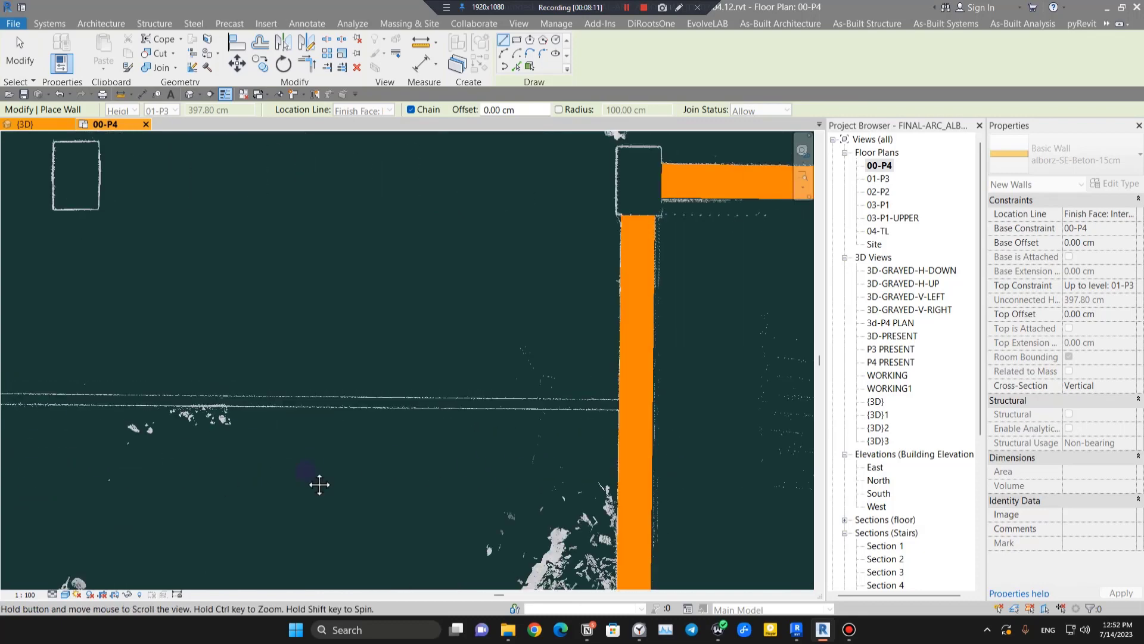
scroll(604, 406, "up", 5)
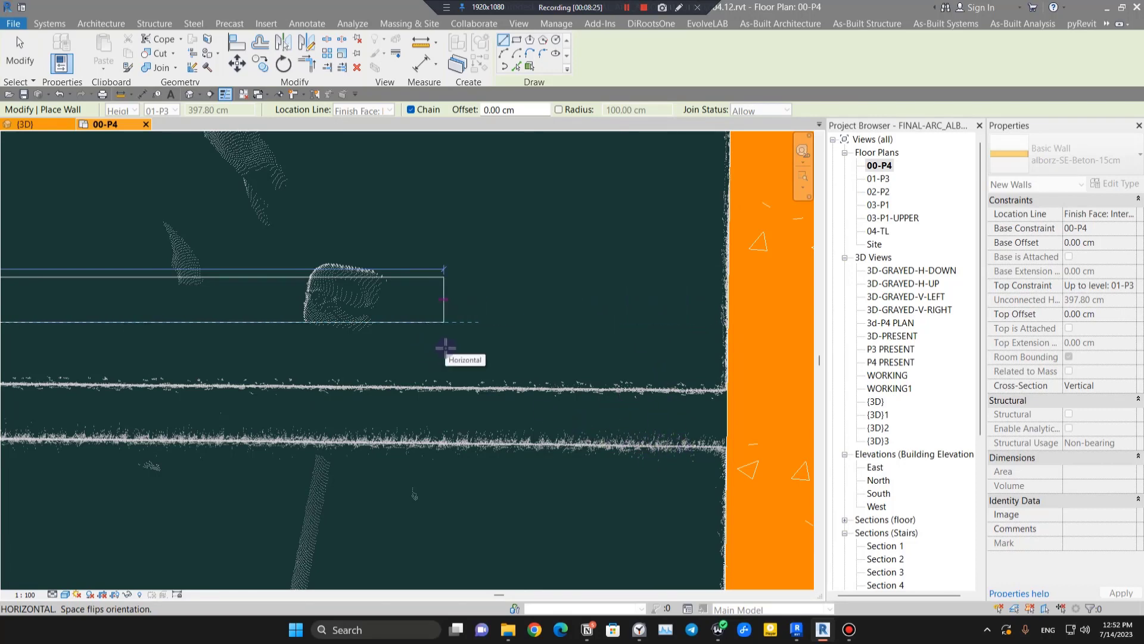
left_click(562, 21)
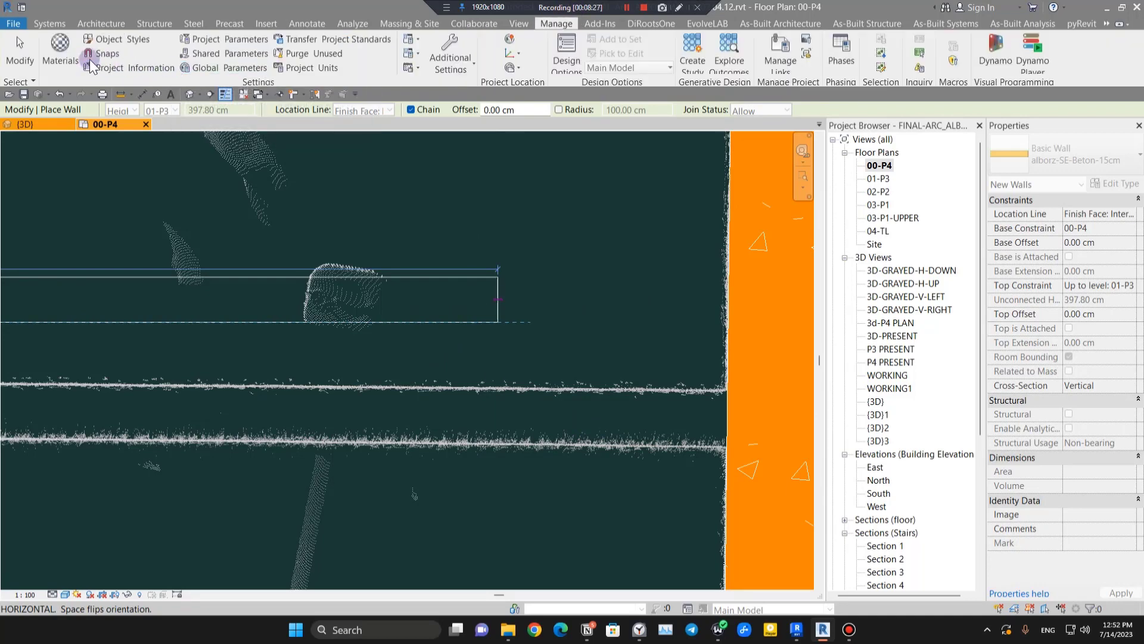
mouse_move(463, 304)
middle_mouse_down()
mouse_move(429, 324)
mouse_move(447, 304)
middle_mouse_up()
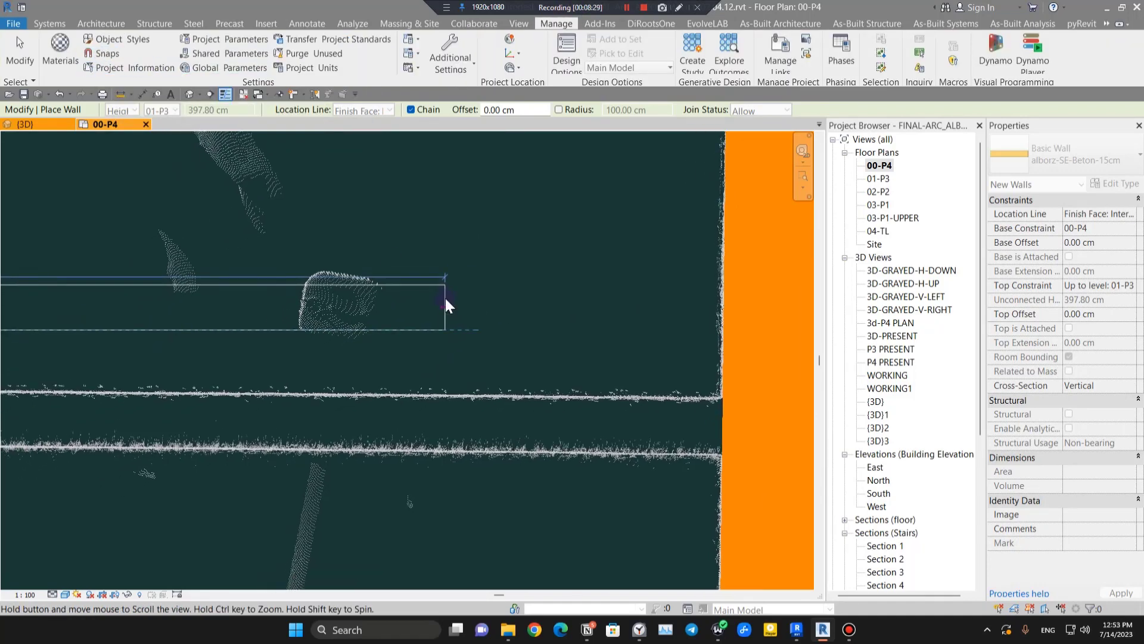
right_click(422, 320)
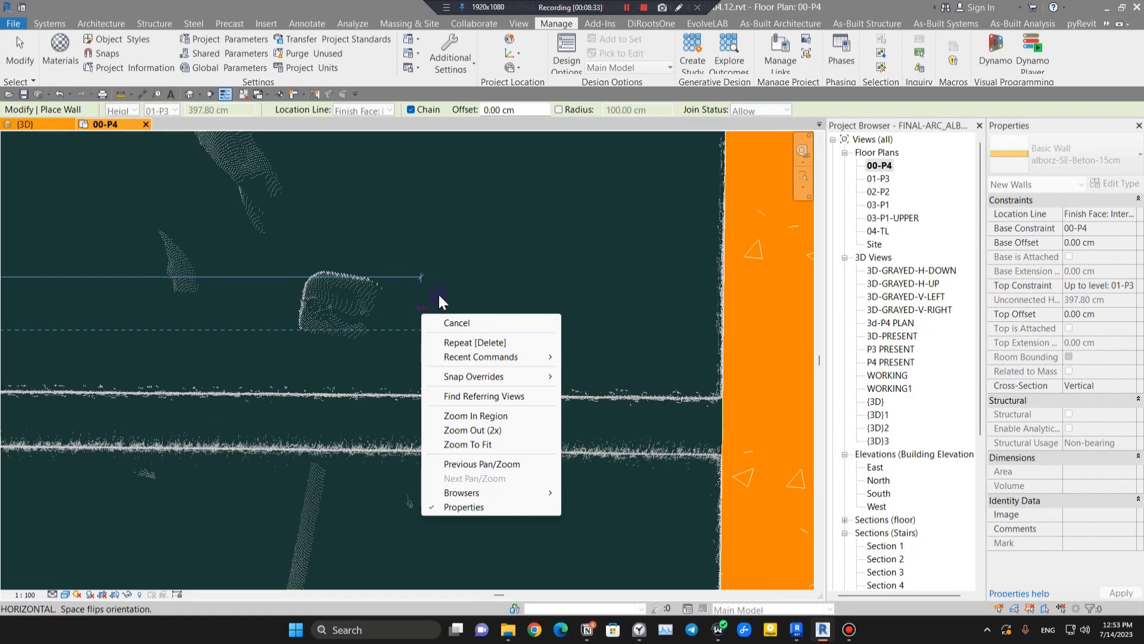
left_click(446, 325)
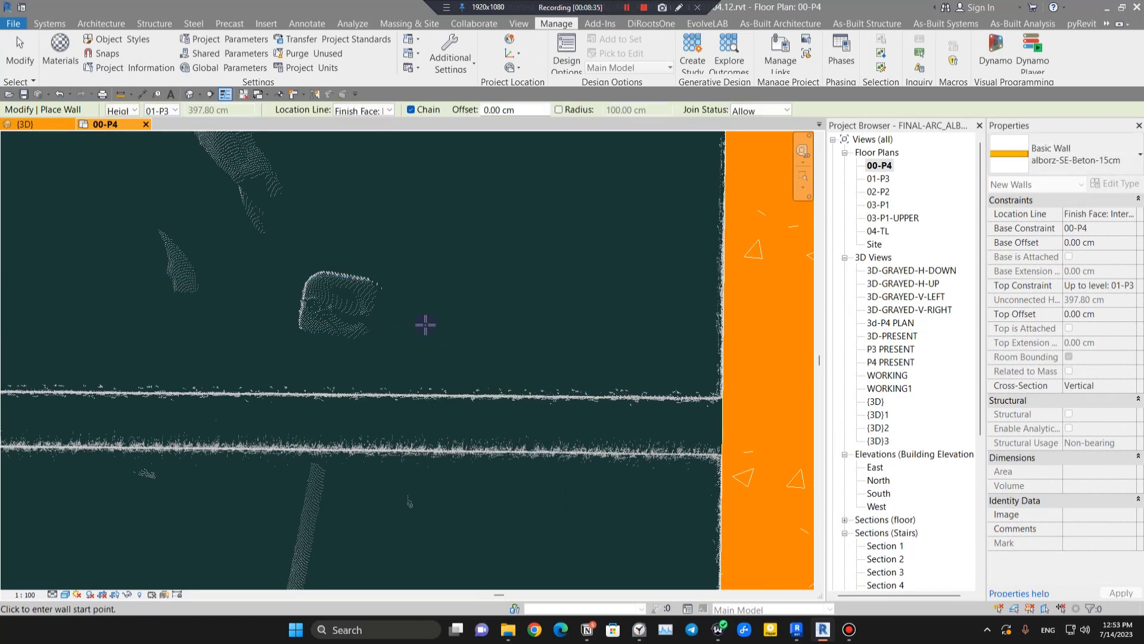
Step: Start the 15 cm concrete wall at the scanned partition's lower-left corner and run it along the scan towards the stair core
scroll(416, 327, "down", 5)
middle_click_drag(145, 398, 900, 430)
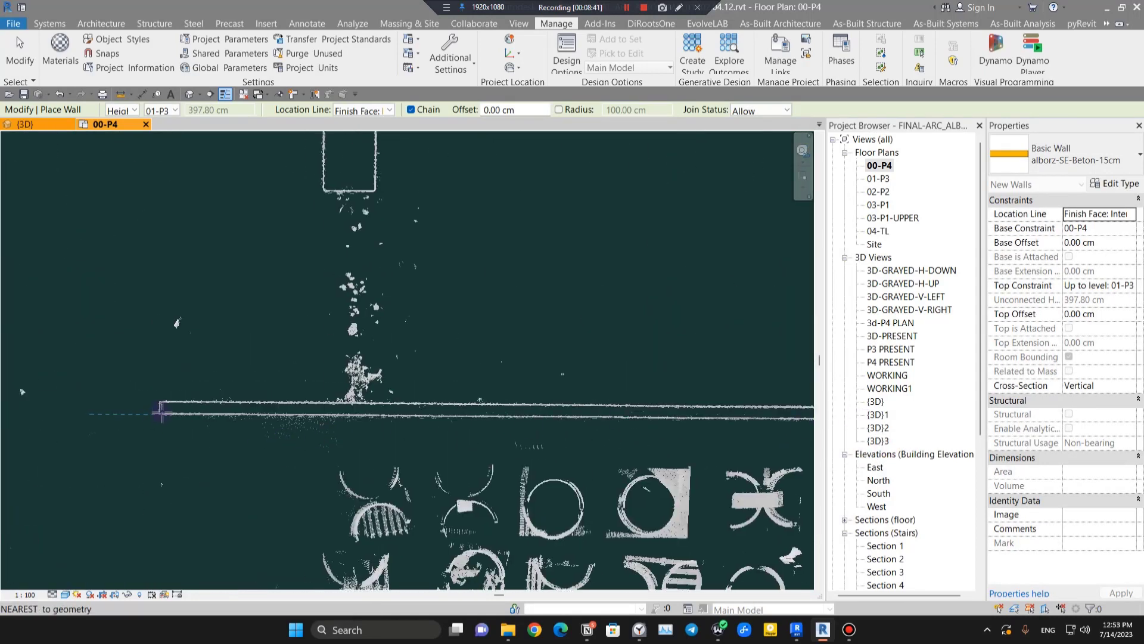
scroll(161, 413, "up", 3)
scroll(161, 411, "up", 4)
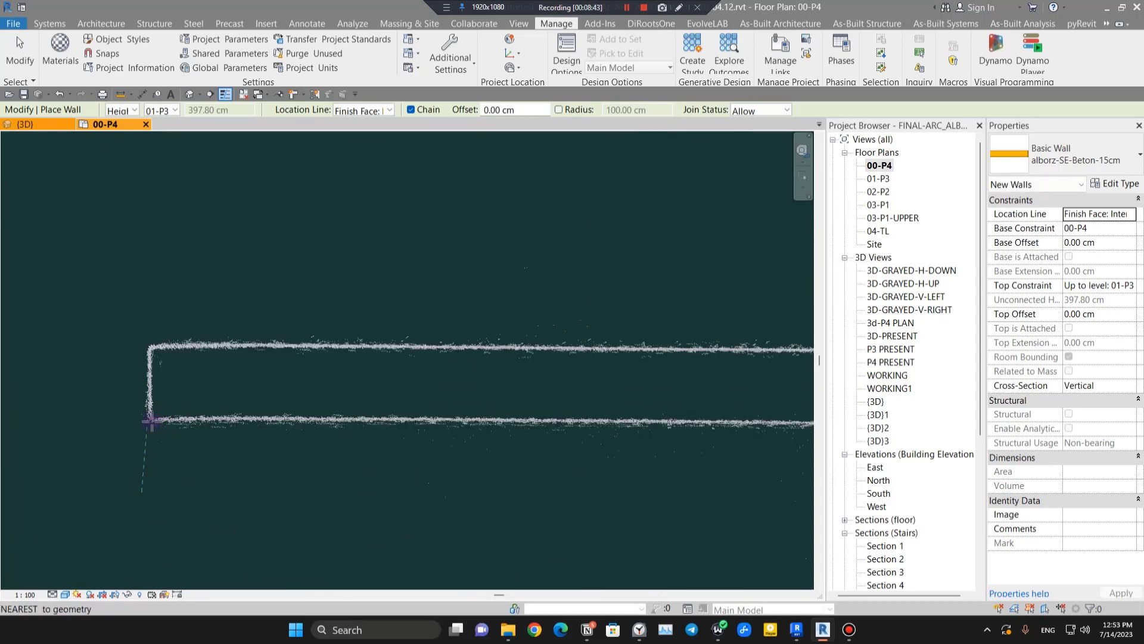
left_click(152, 421)
scroll(467, 462, "down", 5)
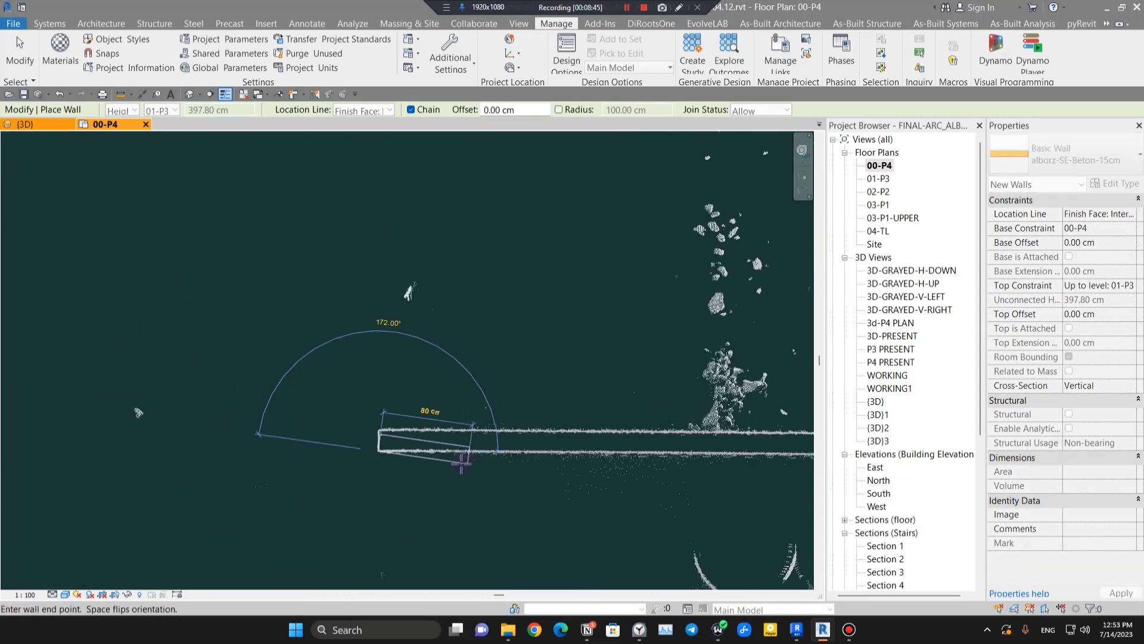
scroll(685, 496, "down", 2)
middle_click_drag(686, 496, 179, 519)
middle_click_drag(379, 530, 84, 526)
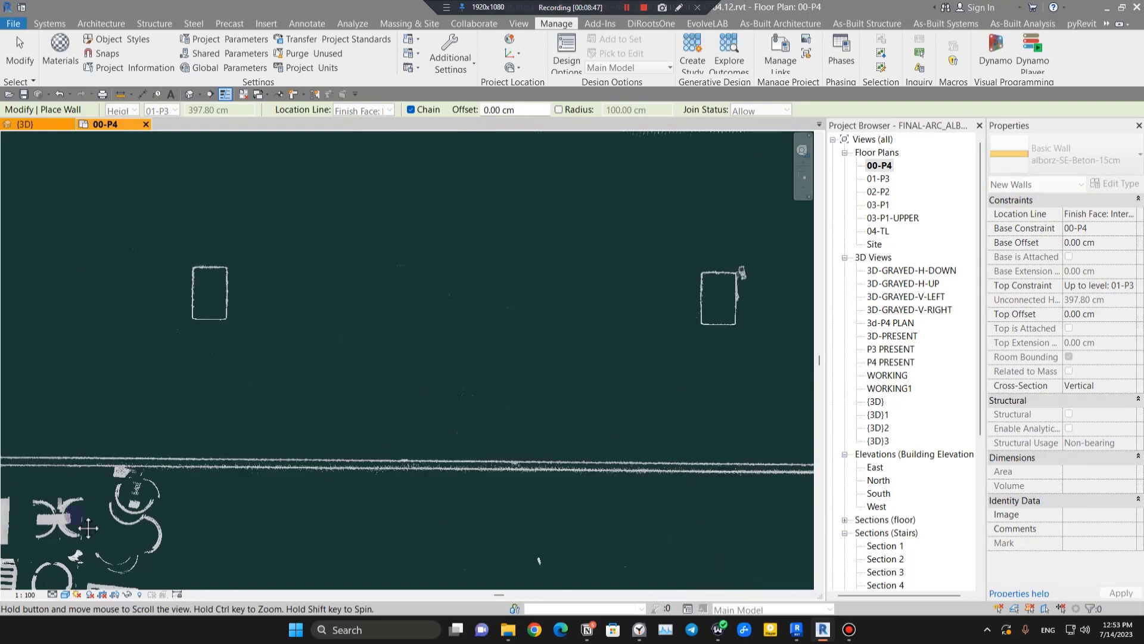
middle_click_drag(642, 538, 0, 487)
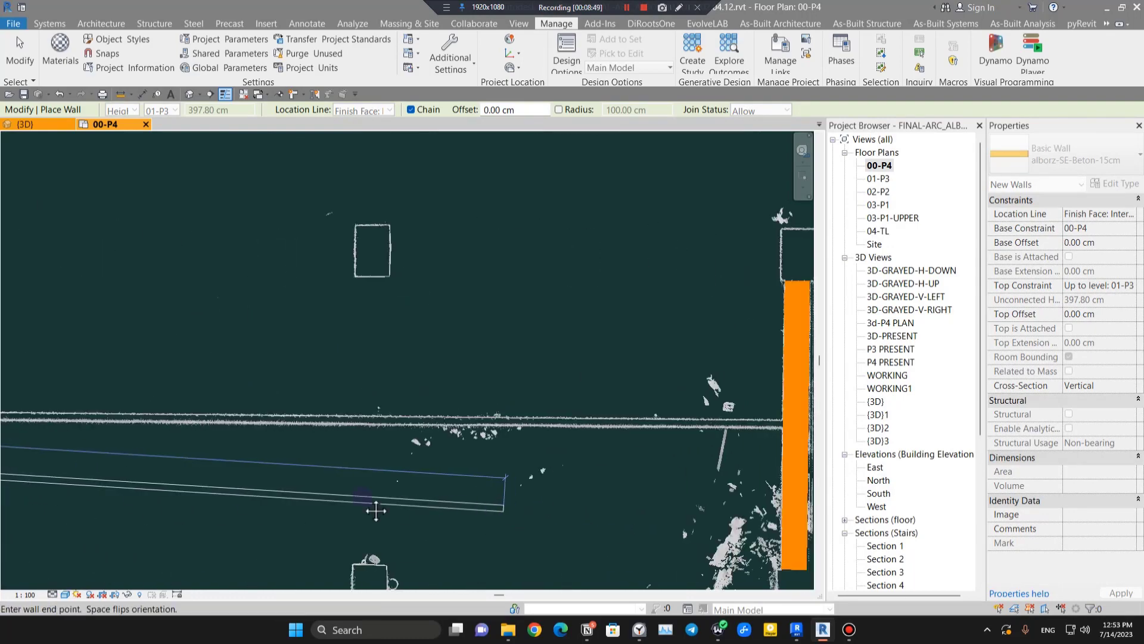
middle_click_drag(721, 485, 284, 446)
scroll(324, 385, "up", 10)
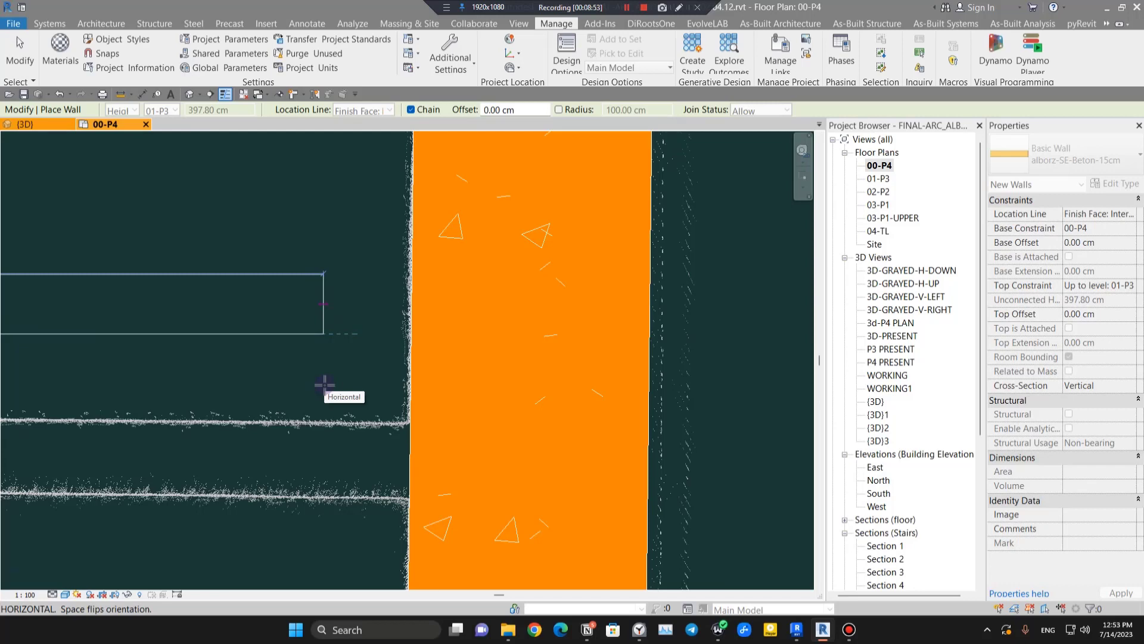
Step: Override the snapping and end the wall on the partition's lower scan line near the stair core wall, about 4459 cm long
key("s")
key("x")
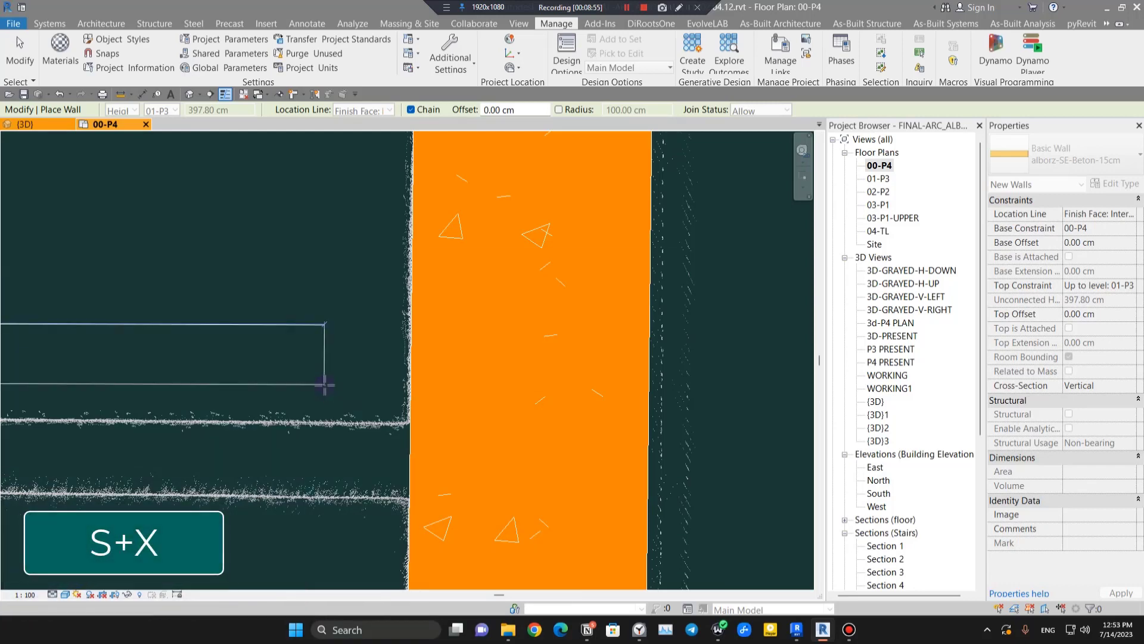
scroll(376, 503, "up", 3)
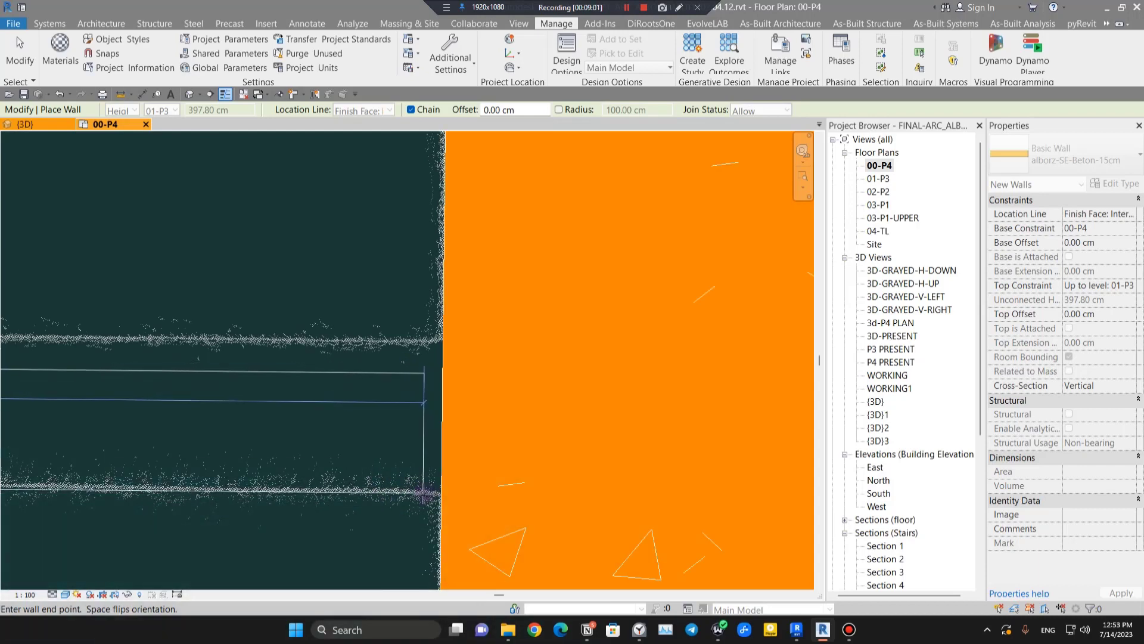
left_click(416, 492)
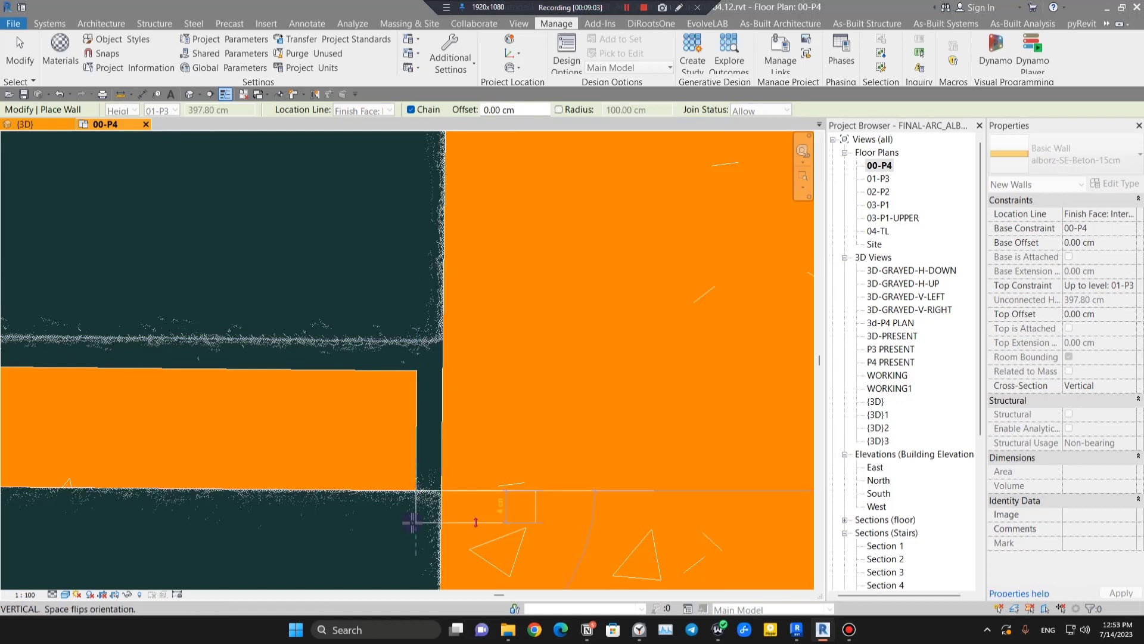
key("Escape")
key("Escape")
scroll(413, 522, "down", 4)
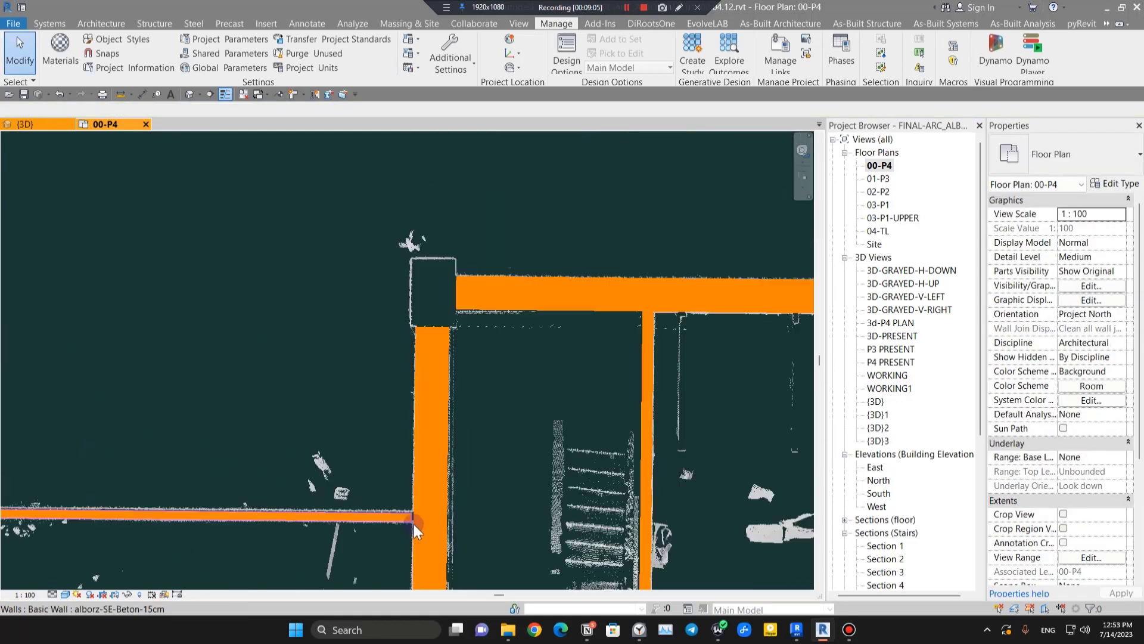
Step: Select the newly drawn 15 cm wall along the scanned partition and delete it
middle_click_drag(414, 524, 624, 413)
left_click_drag(546, 376, 481, 428)
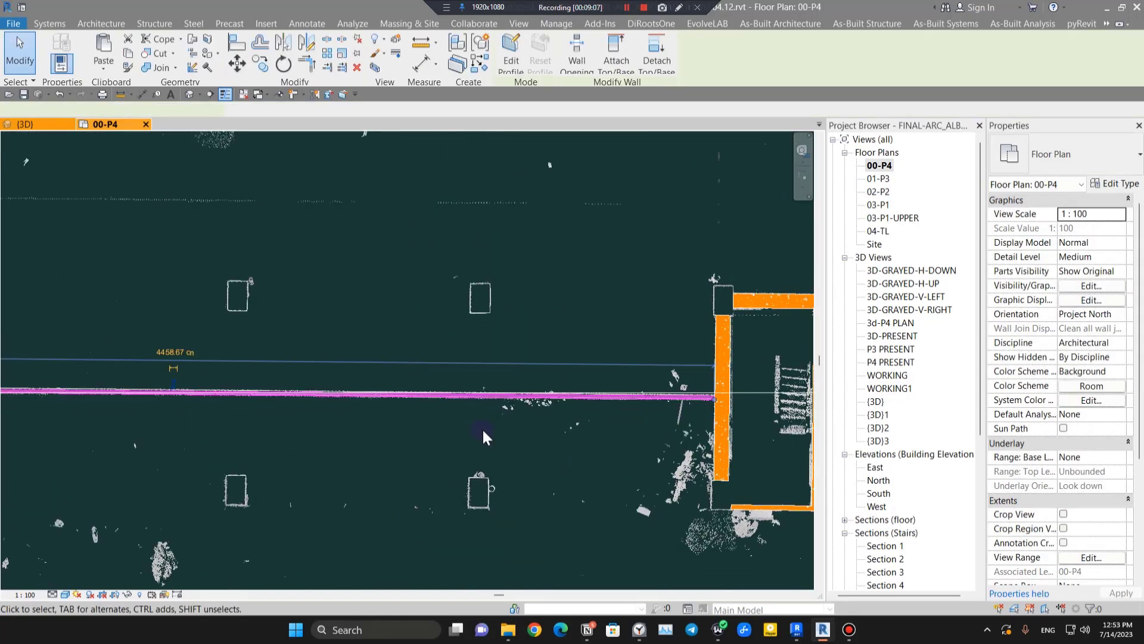
key("Delete")
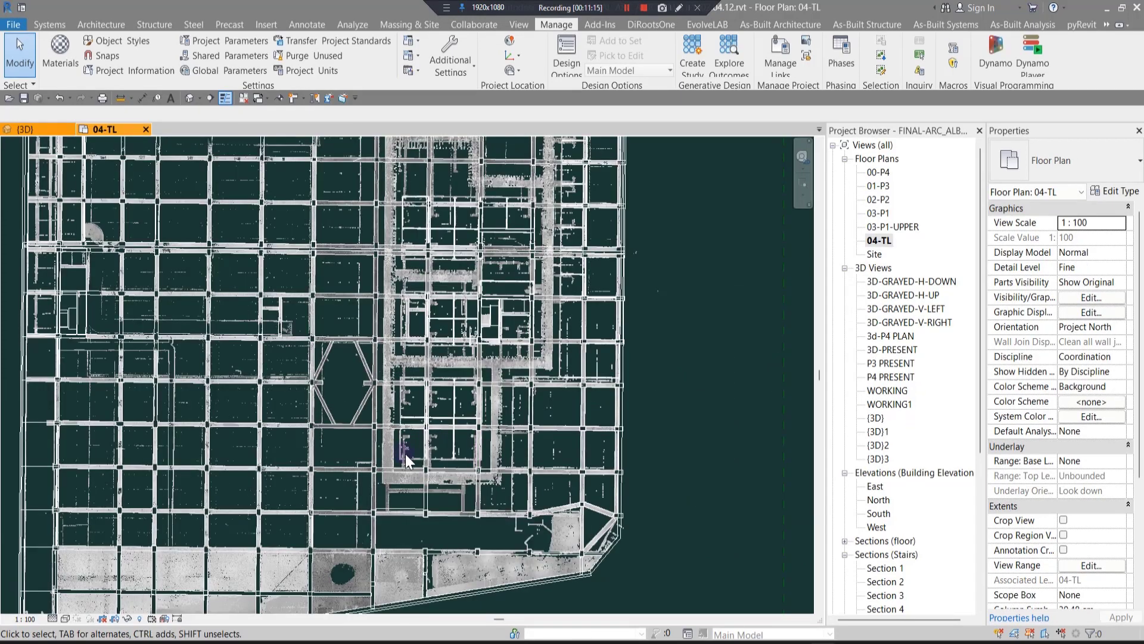
Step: Examine the scanned partitions, columns and beams across the 04-TL floor plan, from overview to the column details and back
scroll(408, 452, "down", 3)
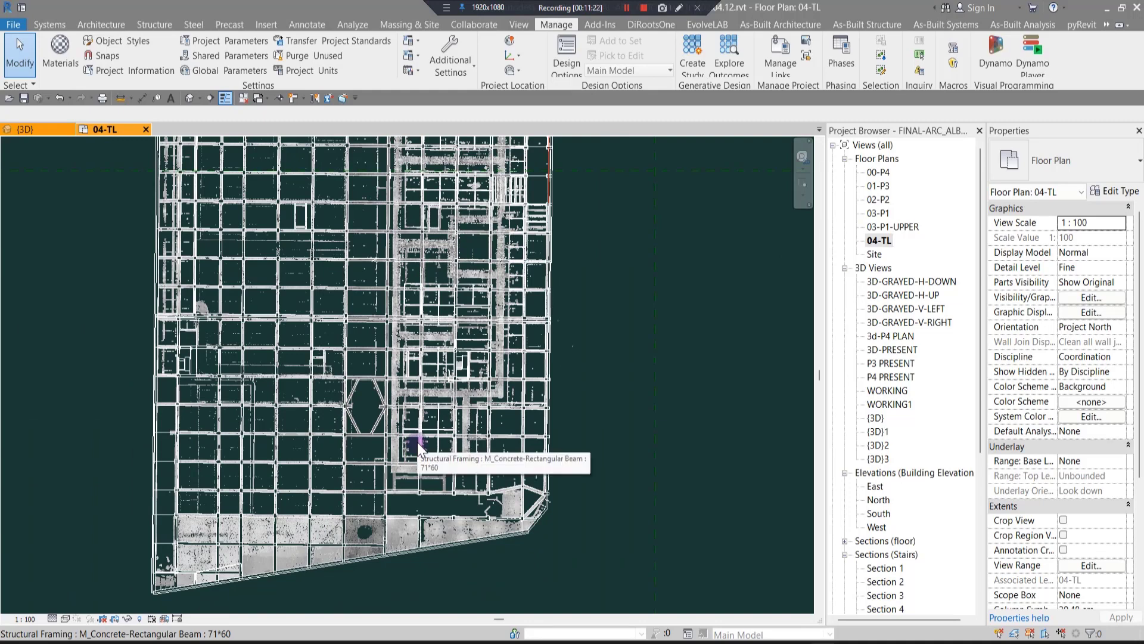
scroll(417, 444, "up", 5)
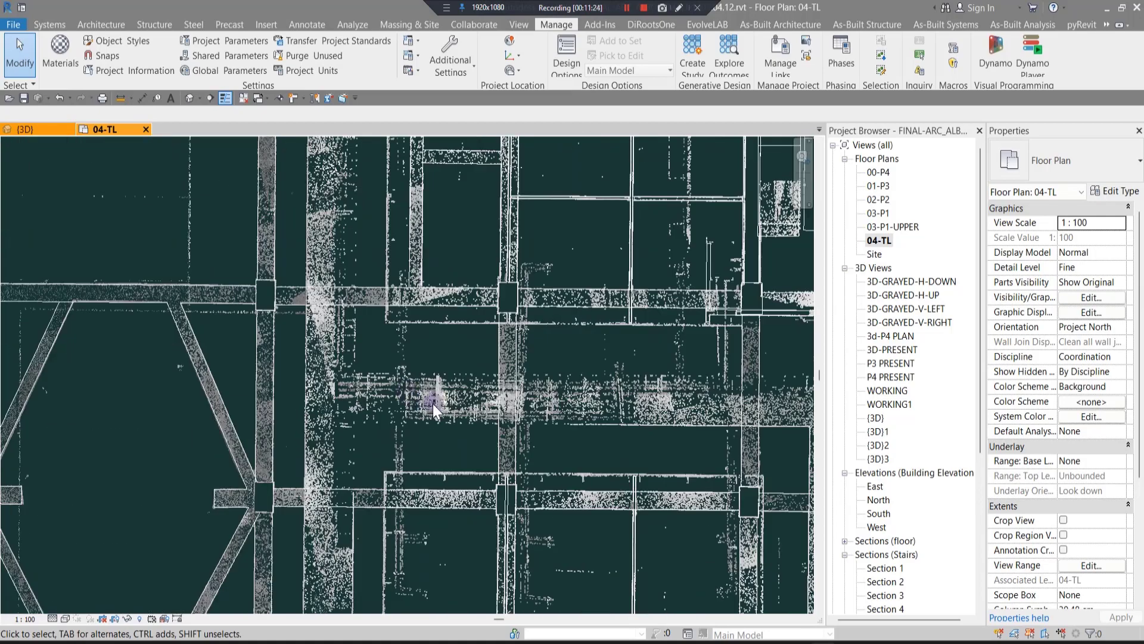
middle_click_drag(704, 432, 423, 492)
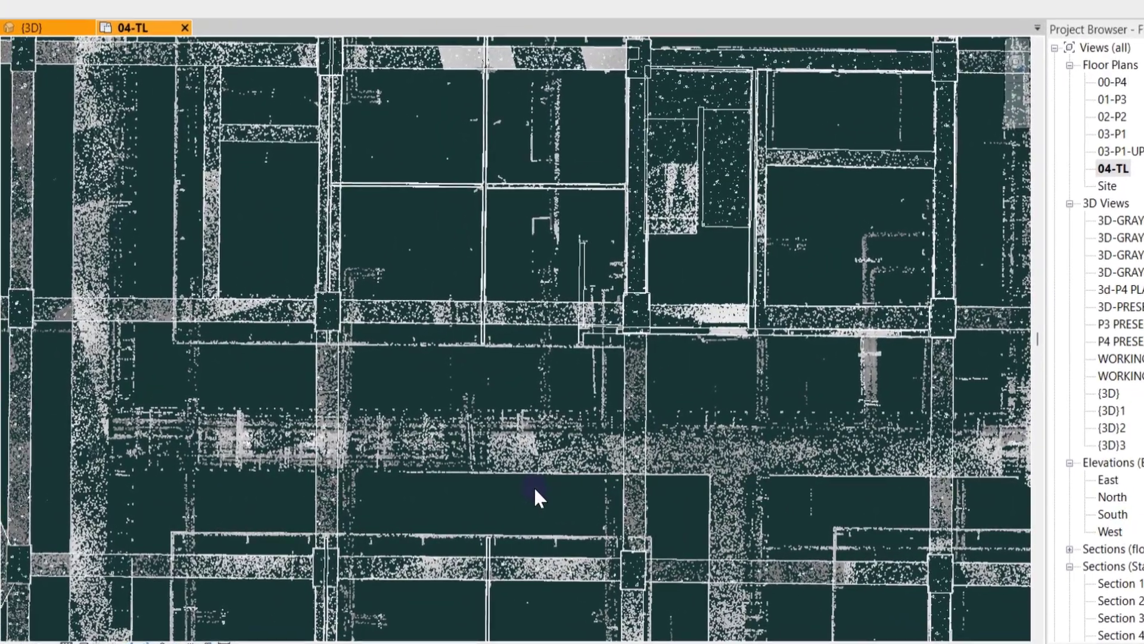
scroll(632, 312, "up", 5)
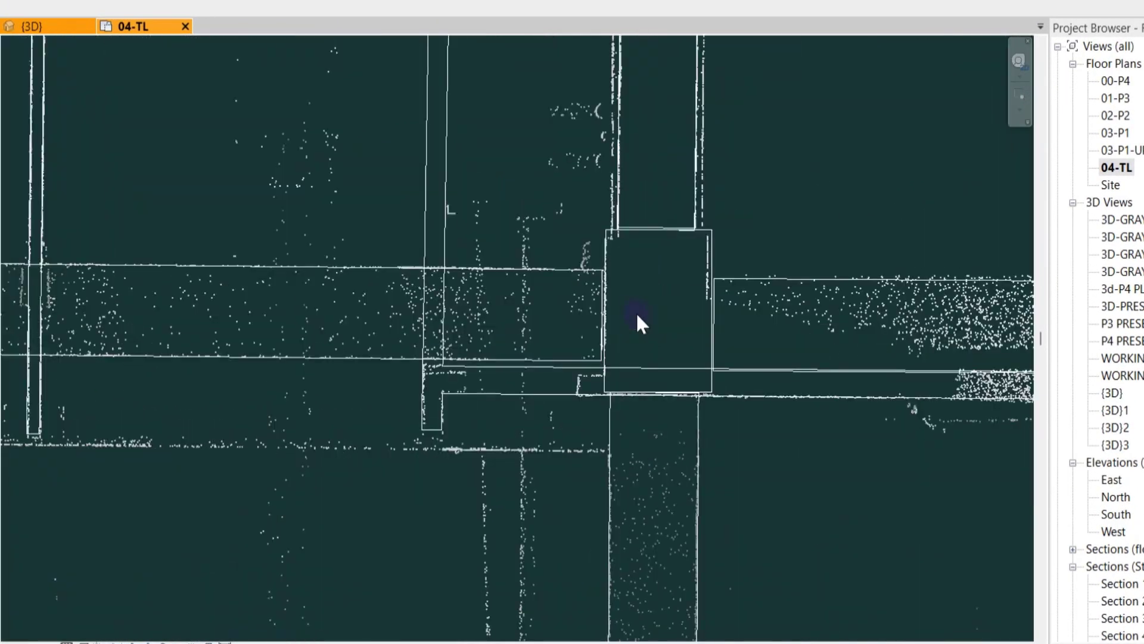
scroll(414, 345, "down", 4)
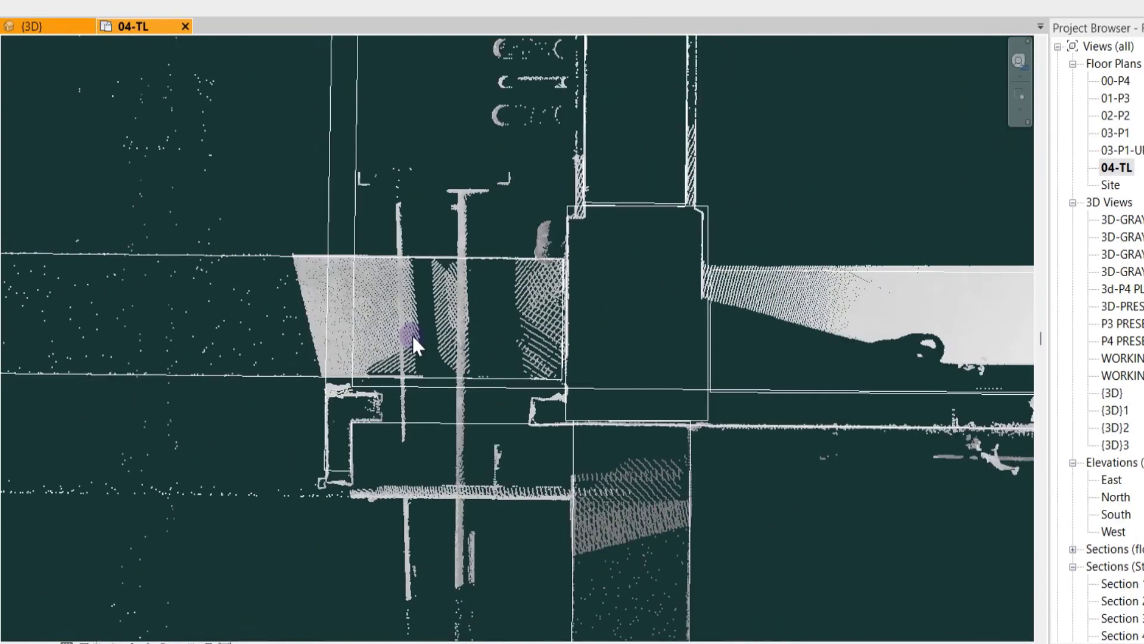
scroll(413, 335, "down", 5)
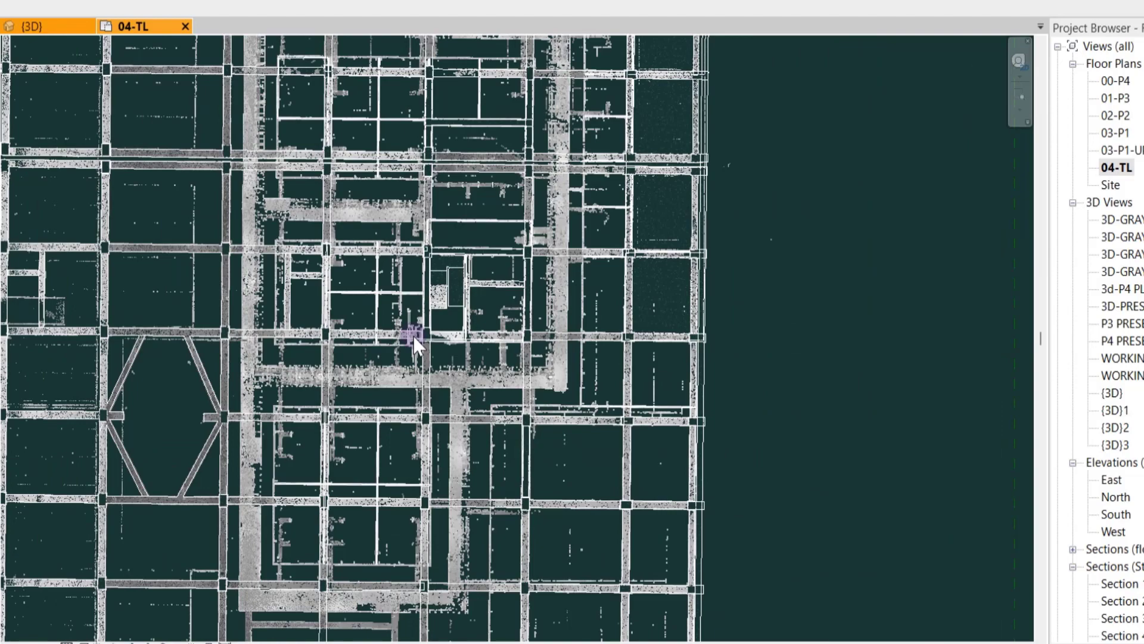
scroll(413, 335, "down", 5)
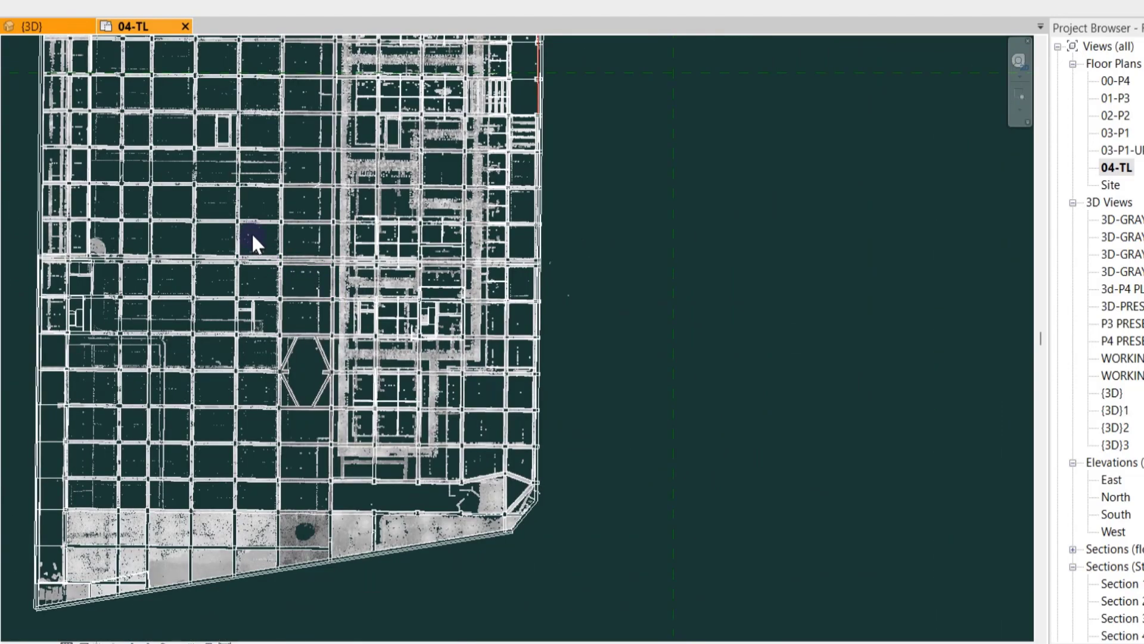
middle_click_drag(323, 356, 346, 390)
scroll(306, 267, "up", 8)
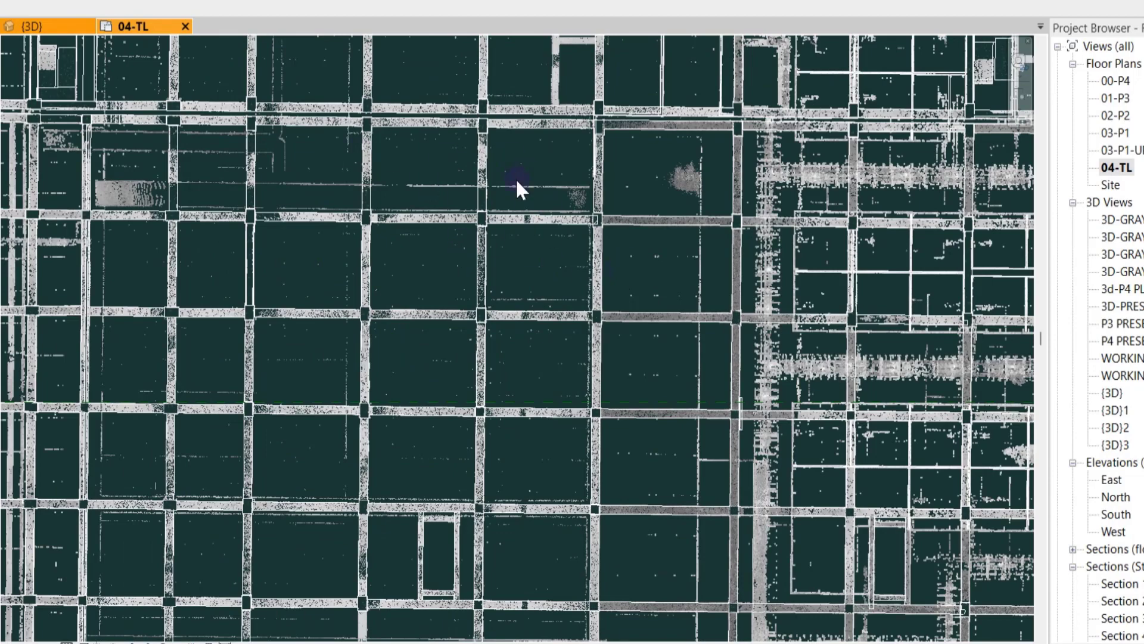
middle_click_drag(500, 176, 515, 318)
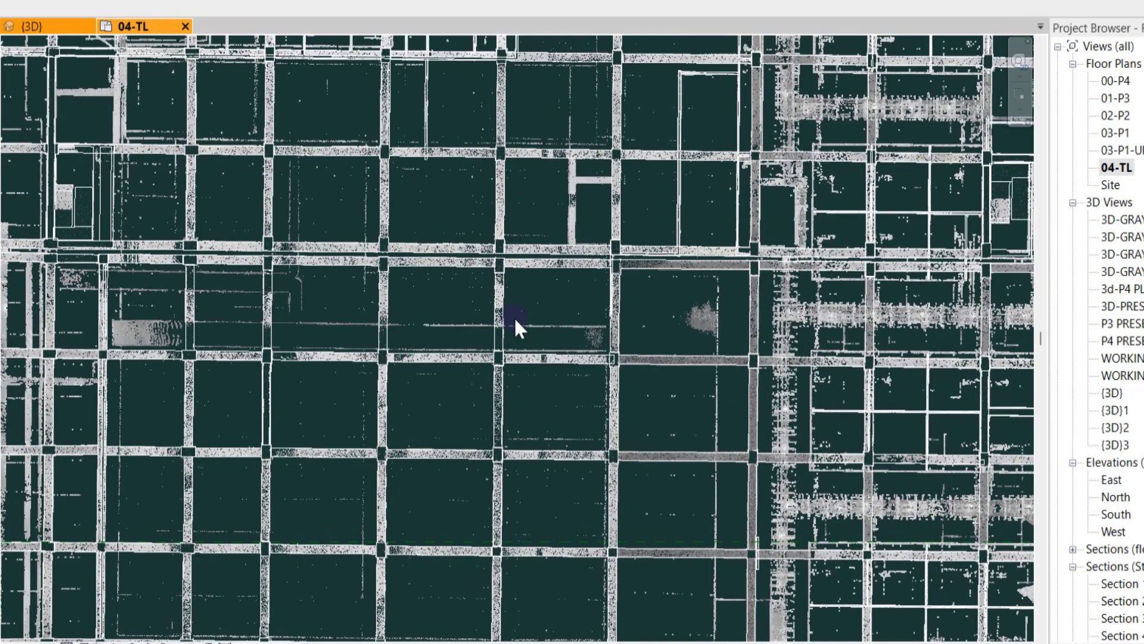
scroll(515, 318, "down", 1)
Step: In the 04-TL plan's visibility overrides, set the P1 Final.rcs point cloud's color mode to Normals
key("v")
key("v")
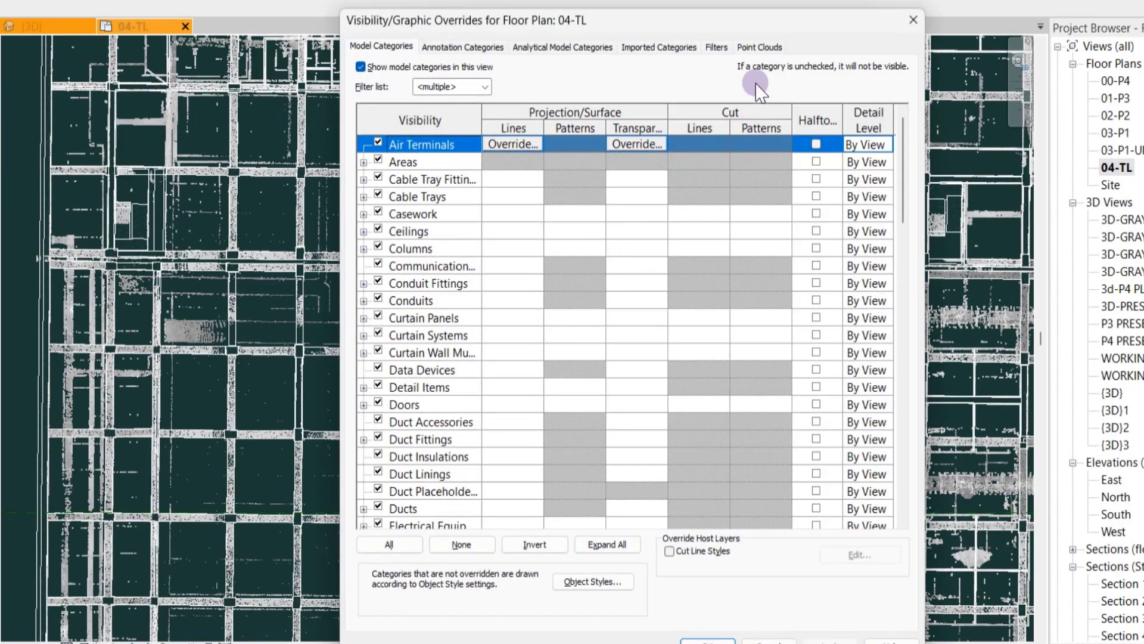
left_click(760, 46)
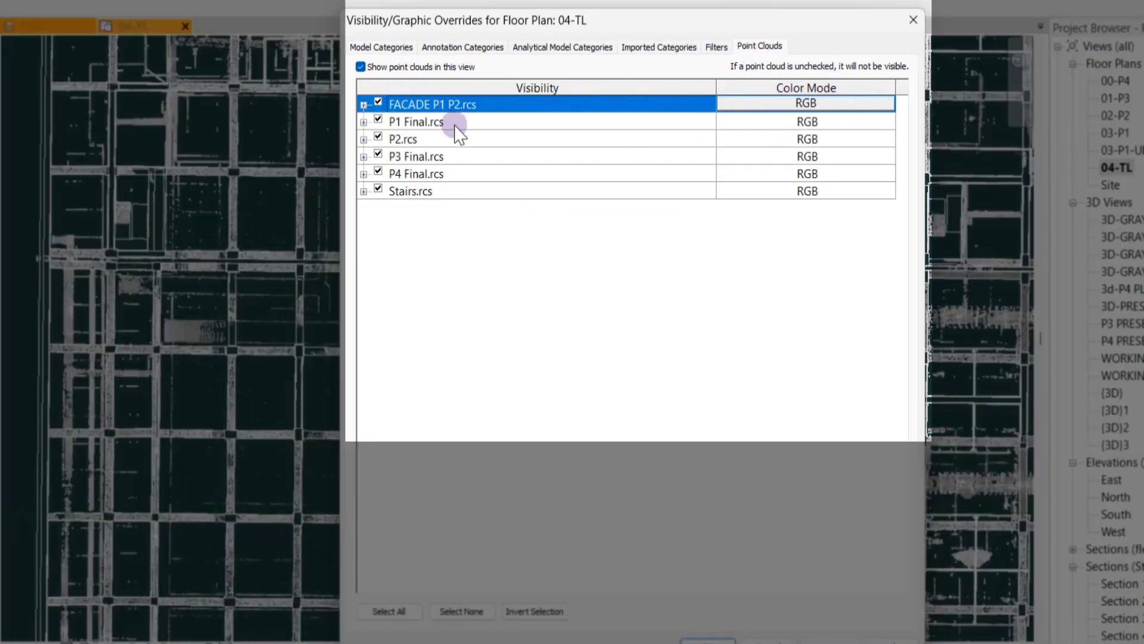
left_click(813, 123)
left_click(814, 123)
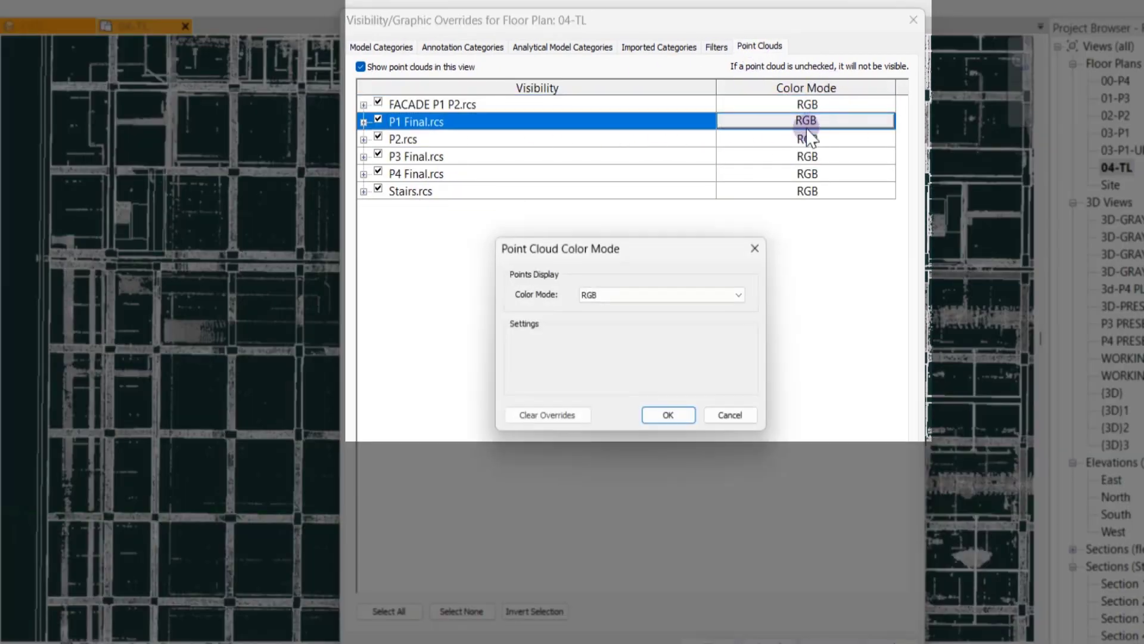
left_click(639, 294)
left_click(625, 351)
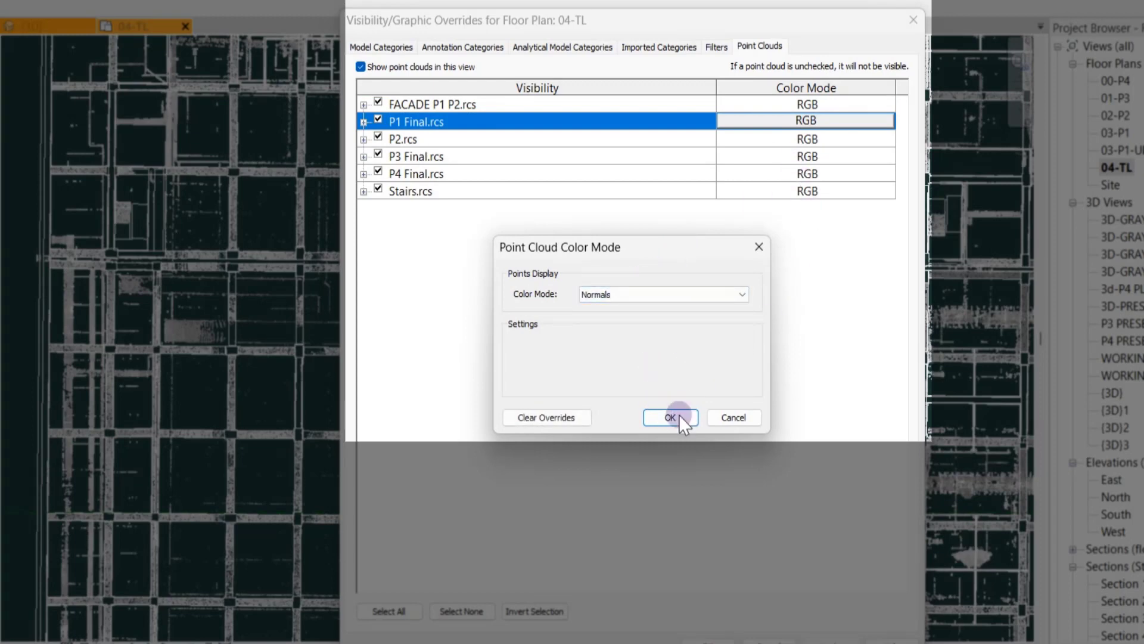
left_click(668, 417)
Step: Set the P2.rcs point cloud's color mode to Normals for the 04-TL plan and check the beams and column in the view
left_click(779, 139)
left_click(779, 139)
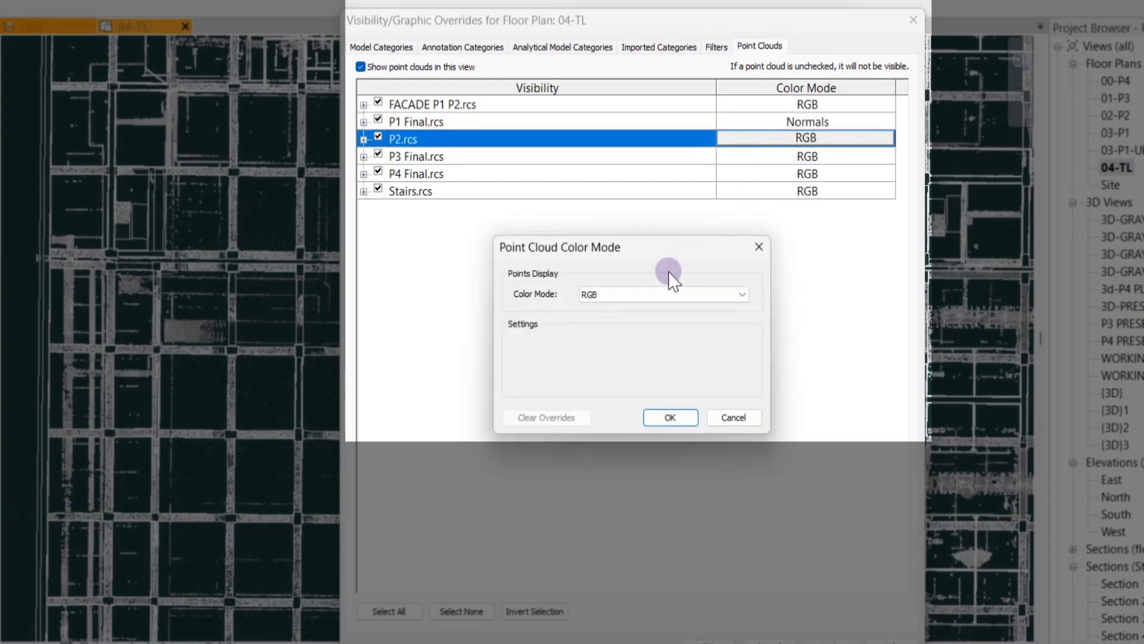
left_click(665, 302)
left_click(634, 347)
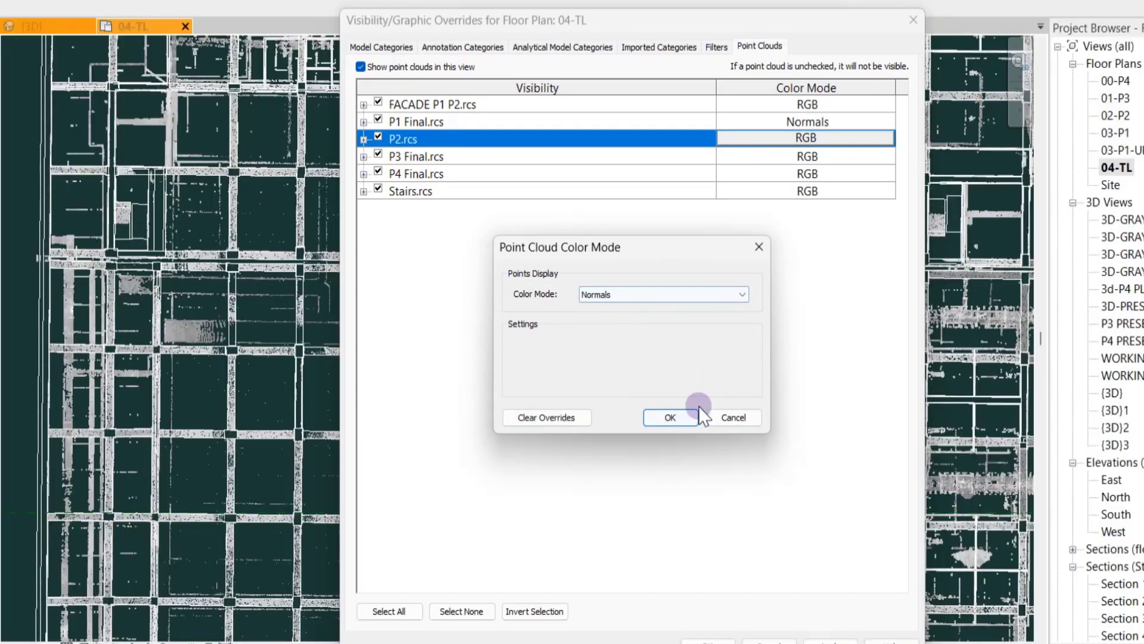
left_click(680, 415)
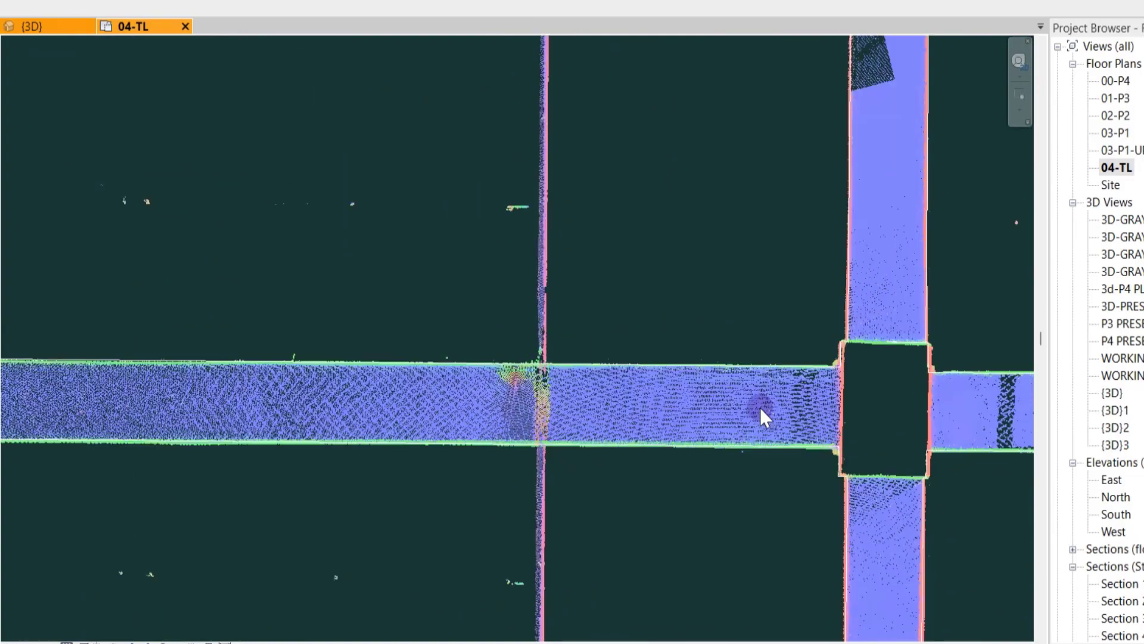
scroll(760, 406, "up", 5)
scroll(758, 408, "down", 4)
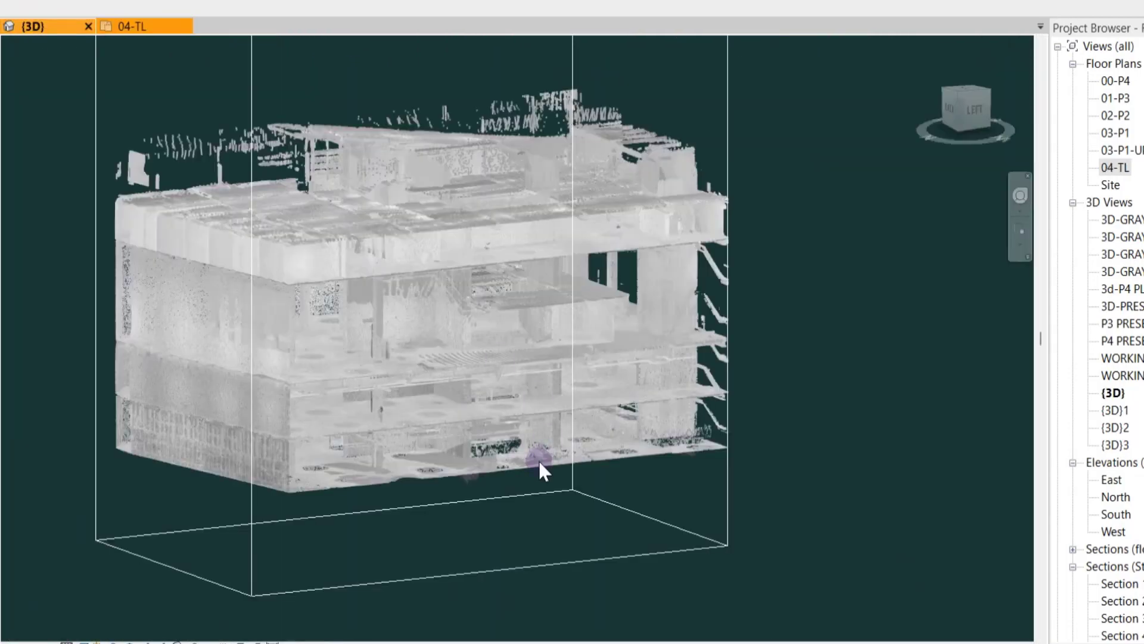
Step: In the {3D} view's visibility overrides, set the P4 Final.rcs point cloud's color mode to Single Color with red and apply it
key("v")
key("g")
left_click(759, 48)
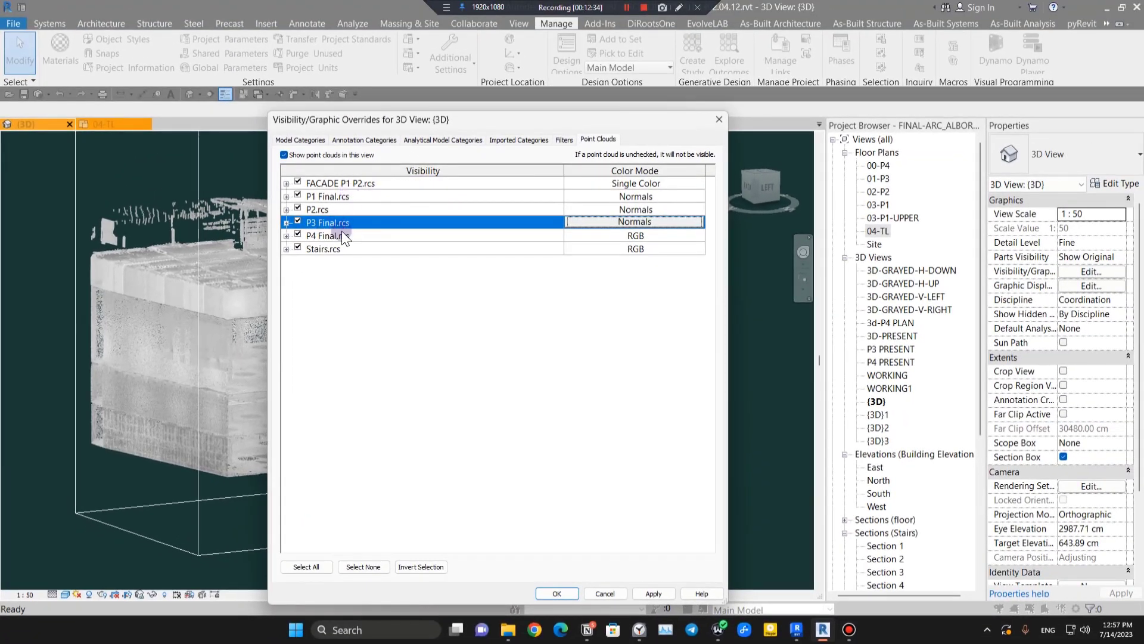
left_click(604, 235)
left_click(604, 235)
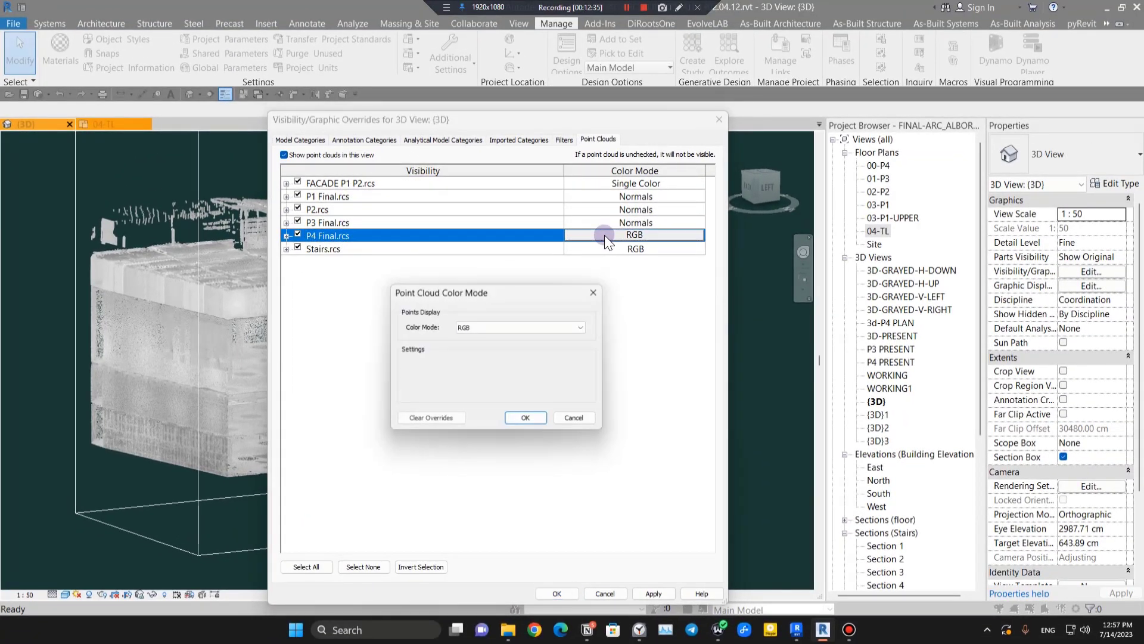
left_click(486, 325)
left_click(489, 345)
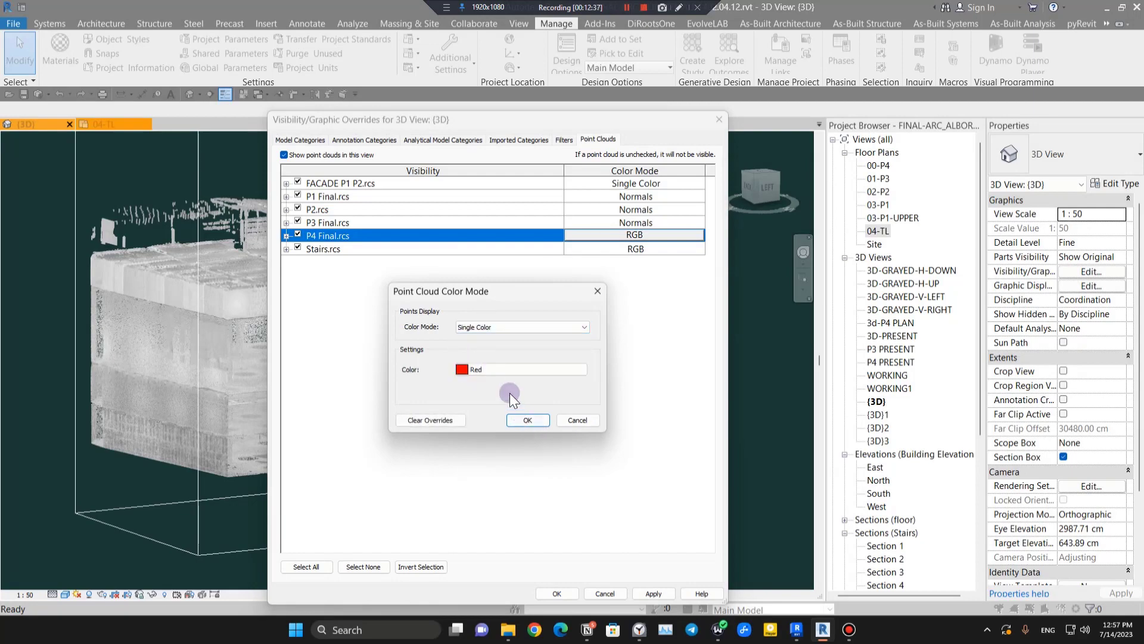
left_click(535, 422)
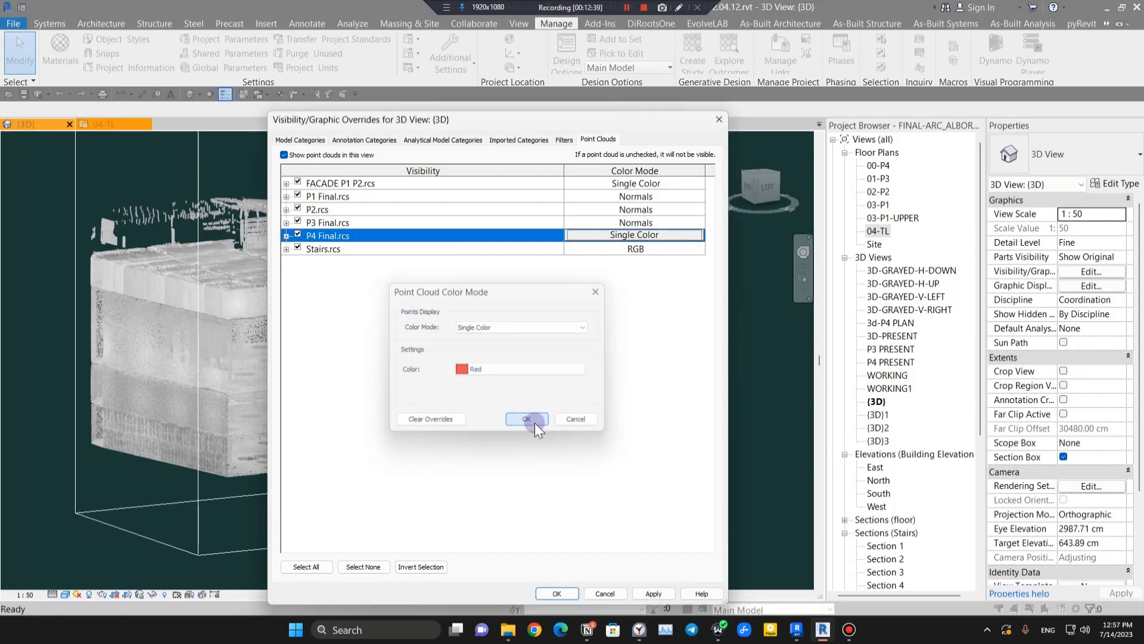
left_click(557, 593)
Step: Inspect the recolored point cloud's floors, walls and columns in the 3D view, from the red lowest level up to the roof
scroll(331, 471, "up", 2)
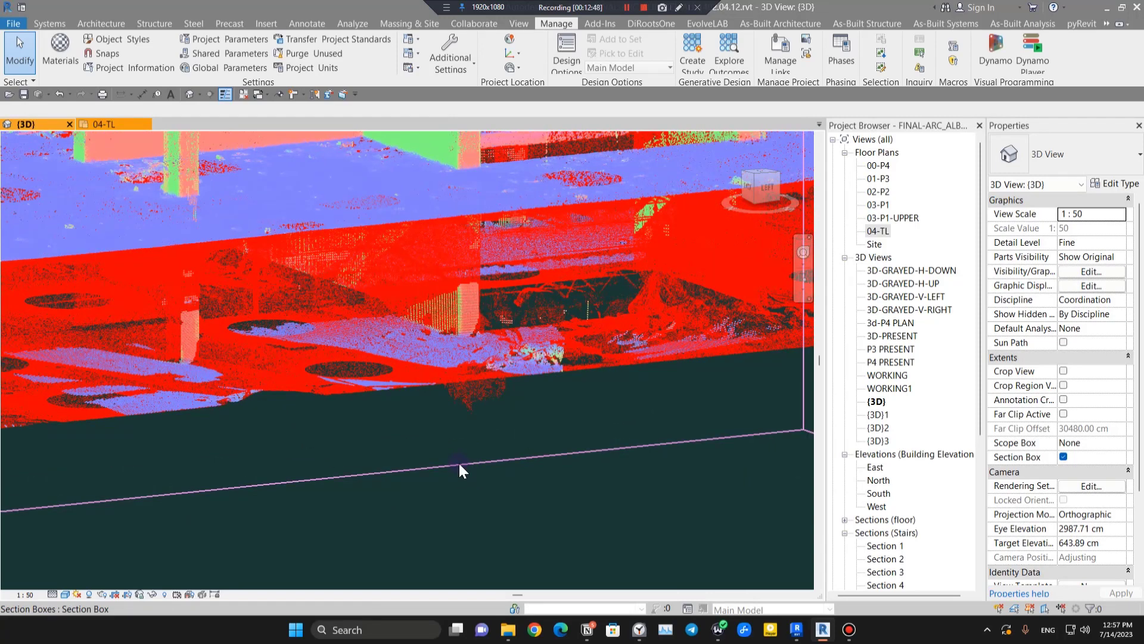
scroll(458, 461, "down", 2)
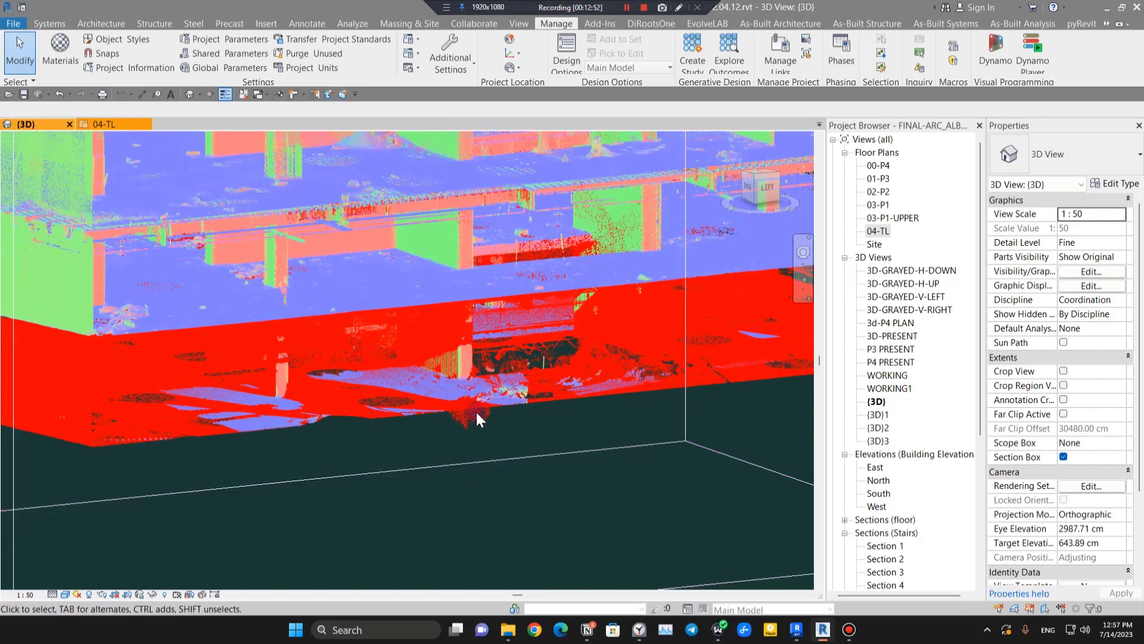
middle_click_drag(446, 290, 406, 374)
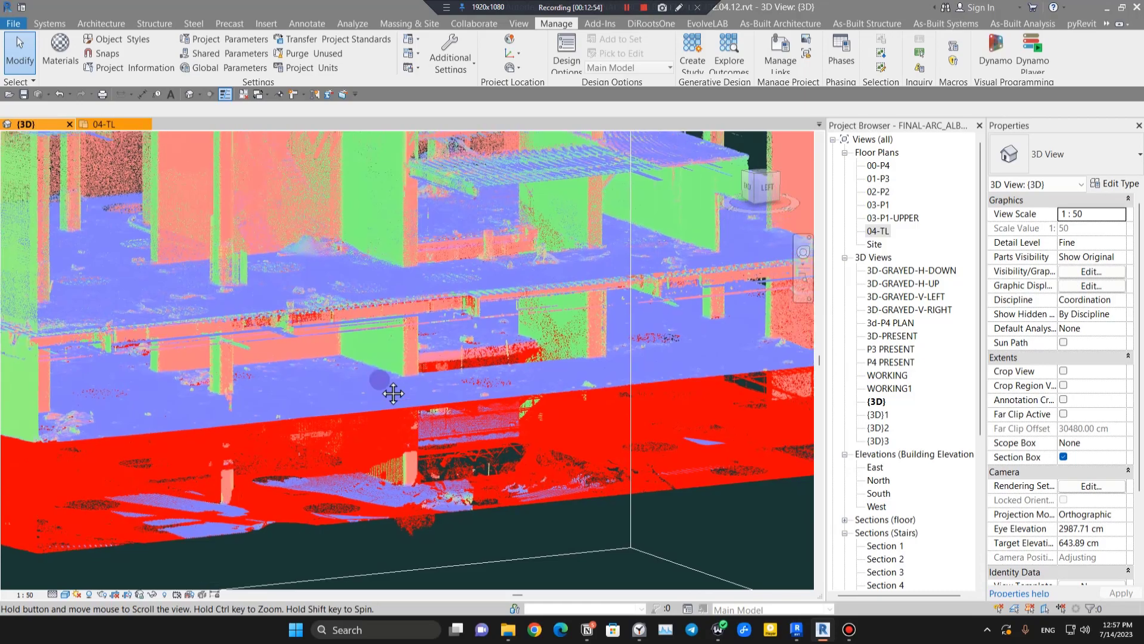
scroll(405, 374, "up", 1)
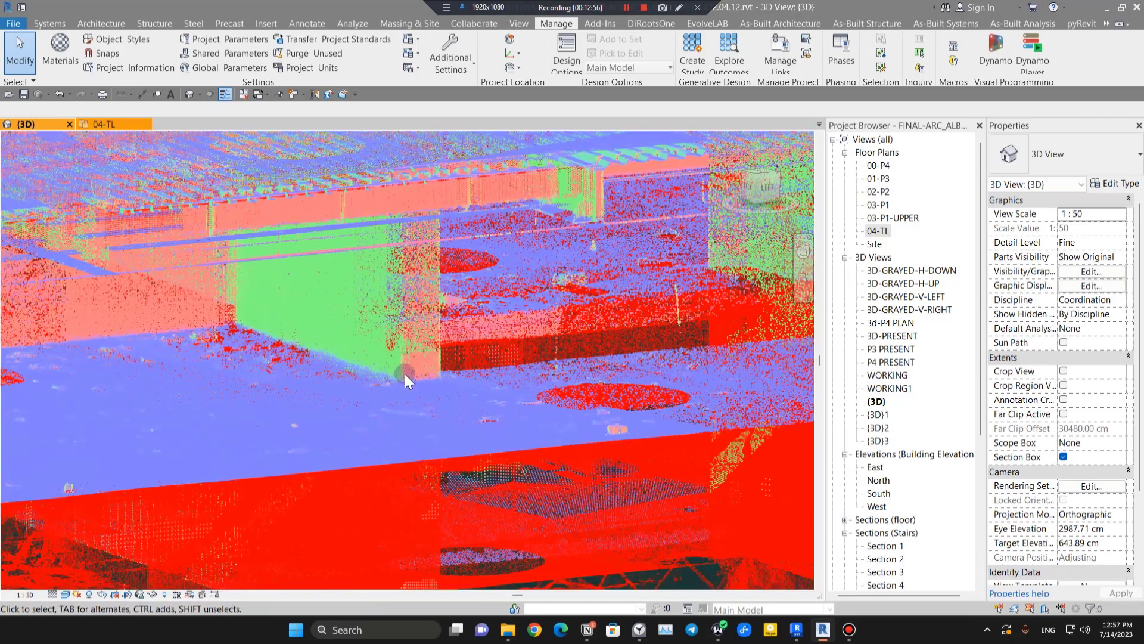
scroll(405, 373, "down", 1)
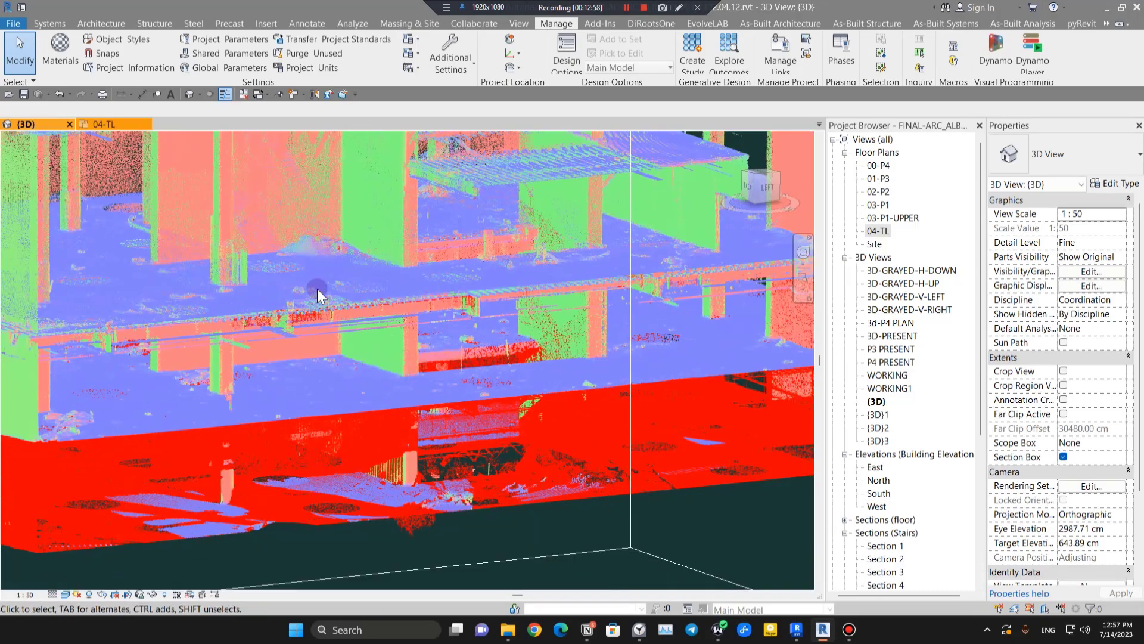
middle_click_drag(317, 288, 370, 477)
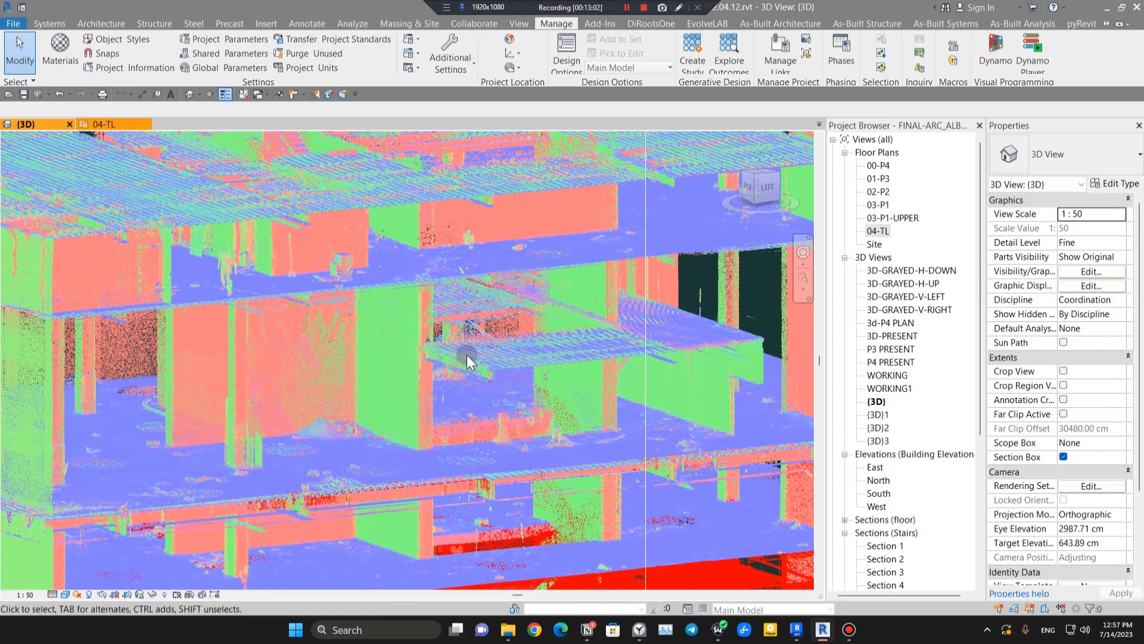
scroll(507, 437, "down", 2)
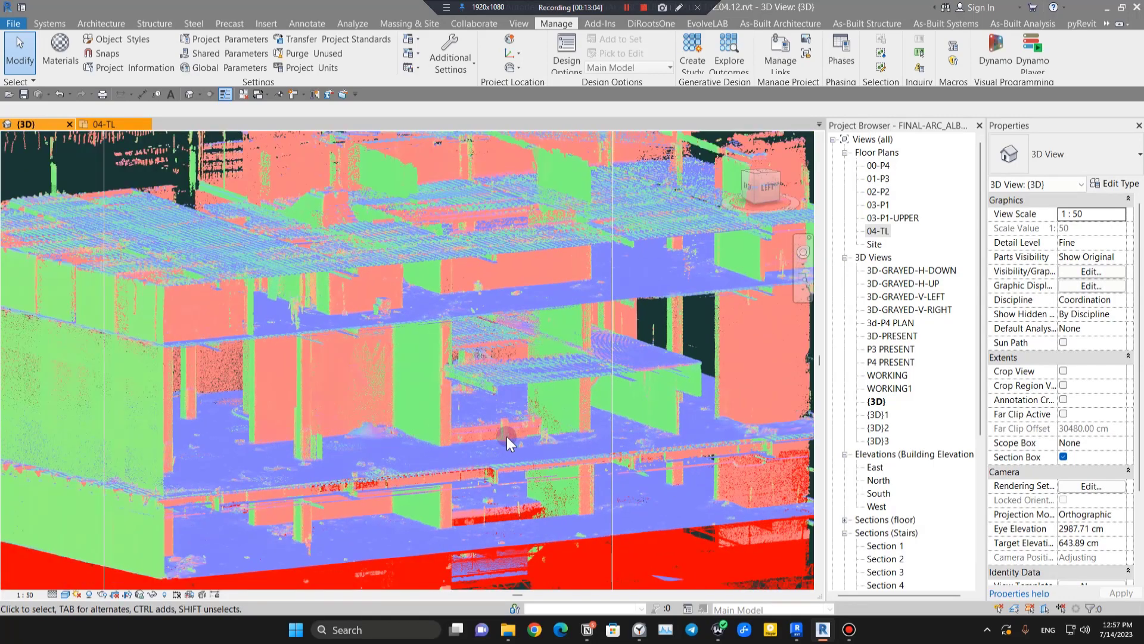